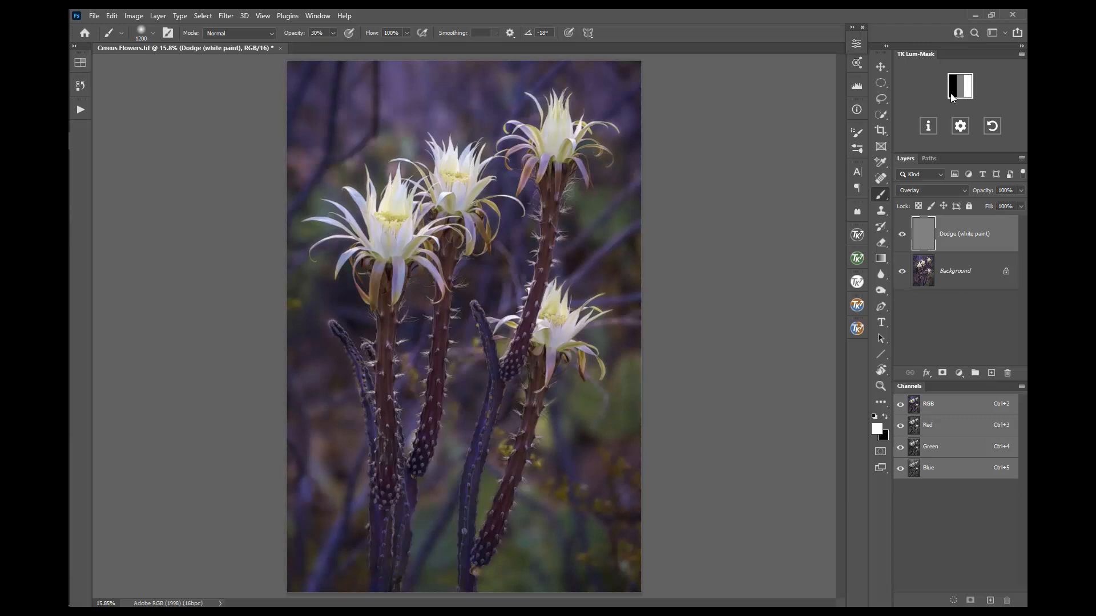
Step: Expand the TK Lum-Mask grid to begin building luminosity masks for the Cereus Flowers photo
left_click(968, 95)
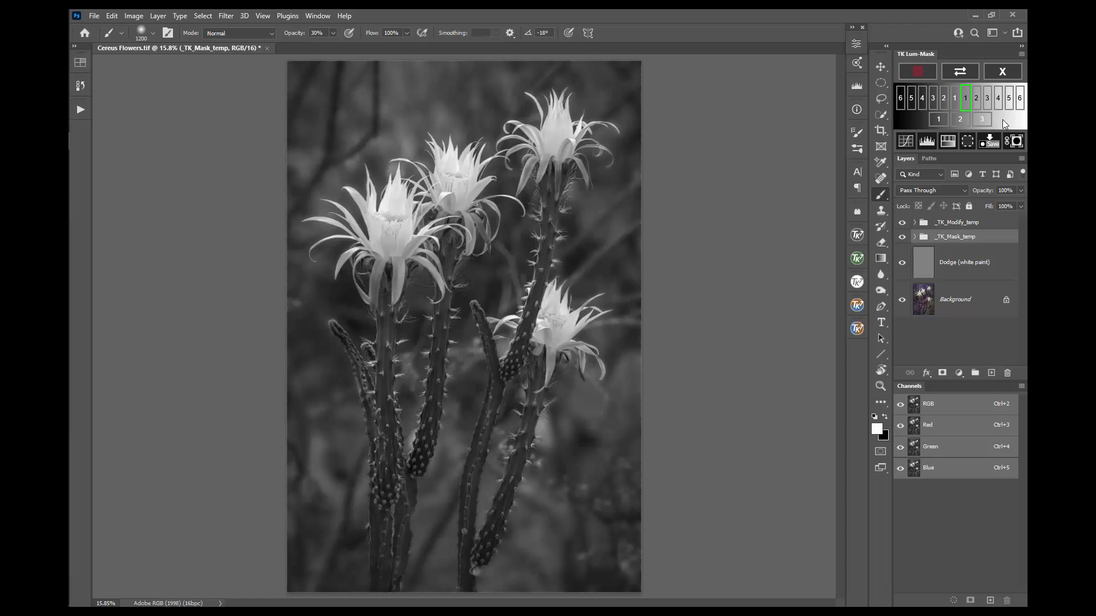
Step: Preview the Lights 2 through Lights 6 masks in turn, then the Darks 1 mask
left_click(976, 102)
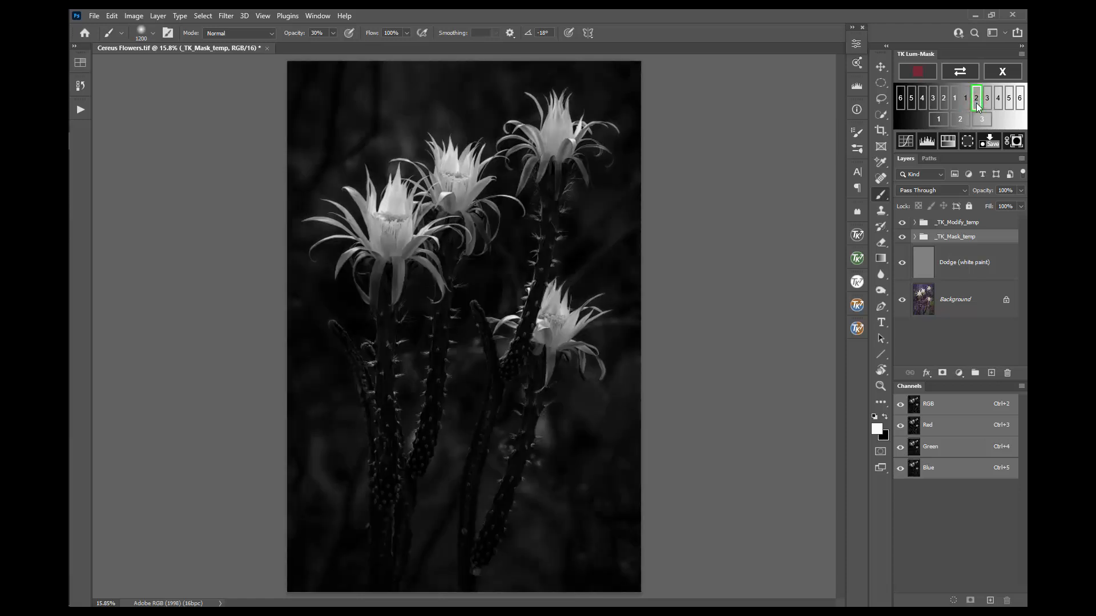
left_click(987, 103)
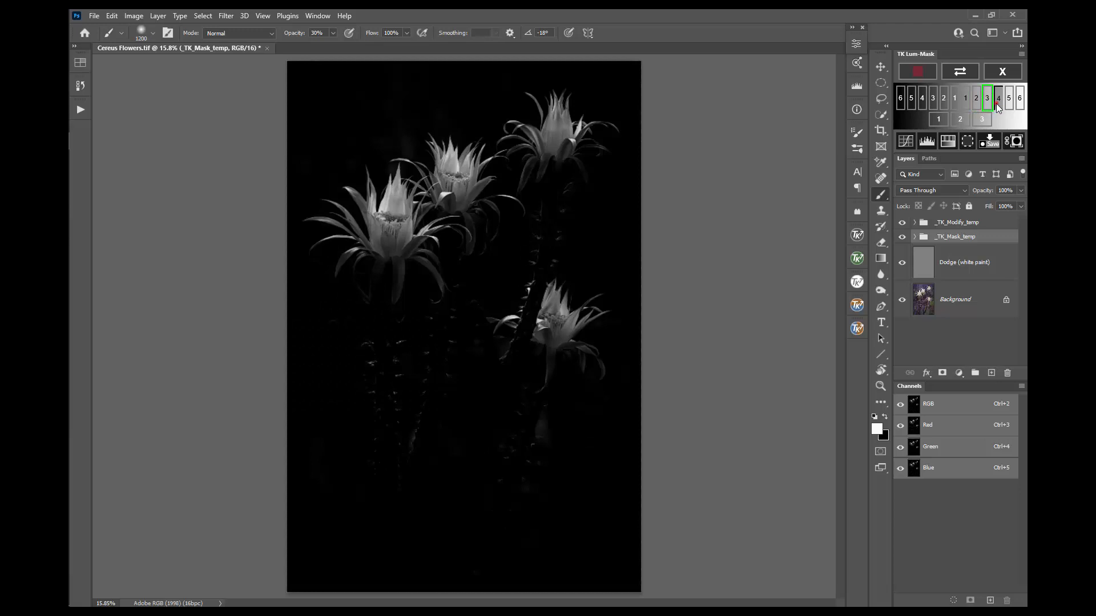
left_click(998, 103)
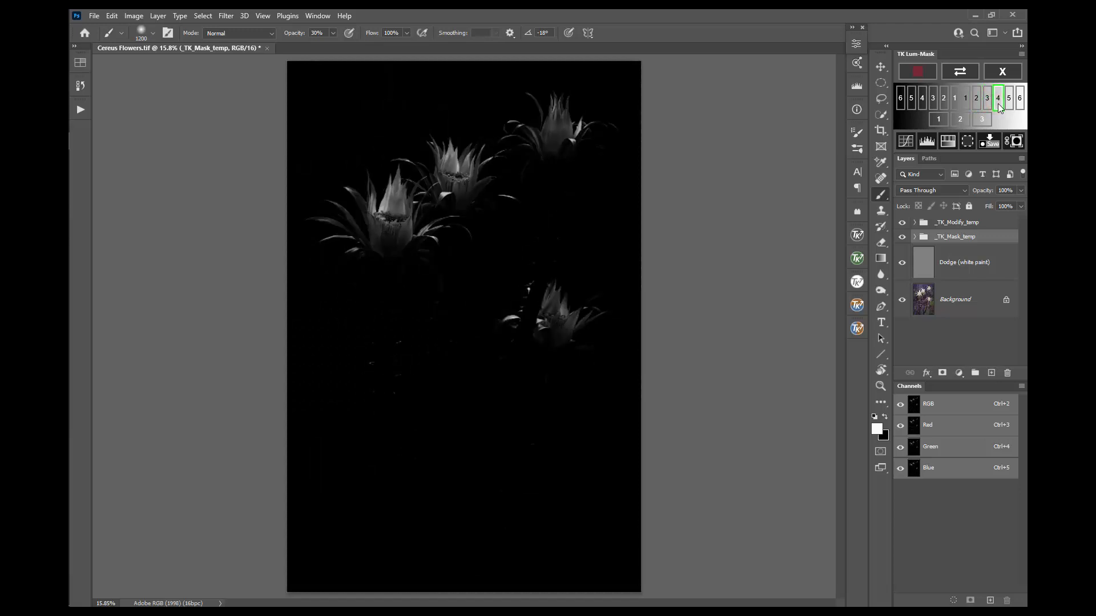
left_click(1008, 103)
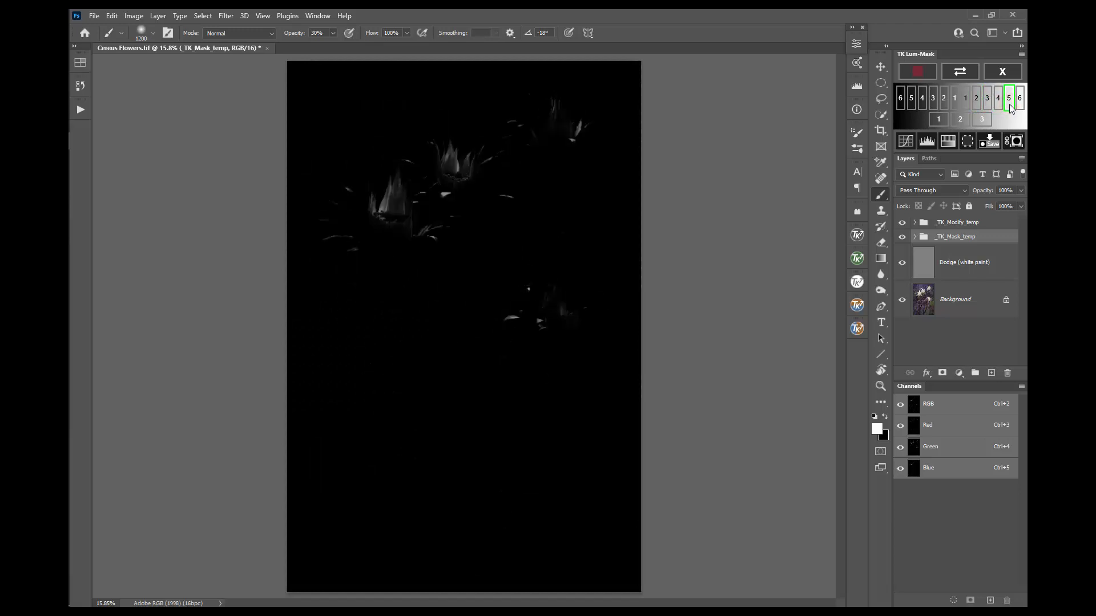
left_click(1019, 104)
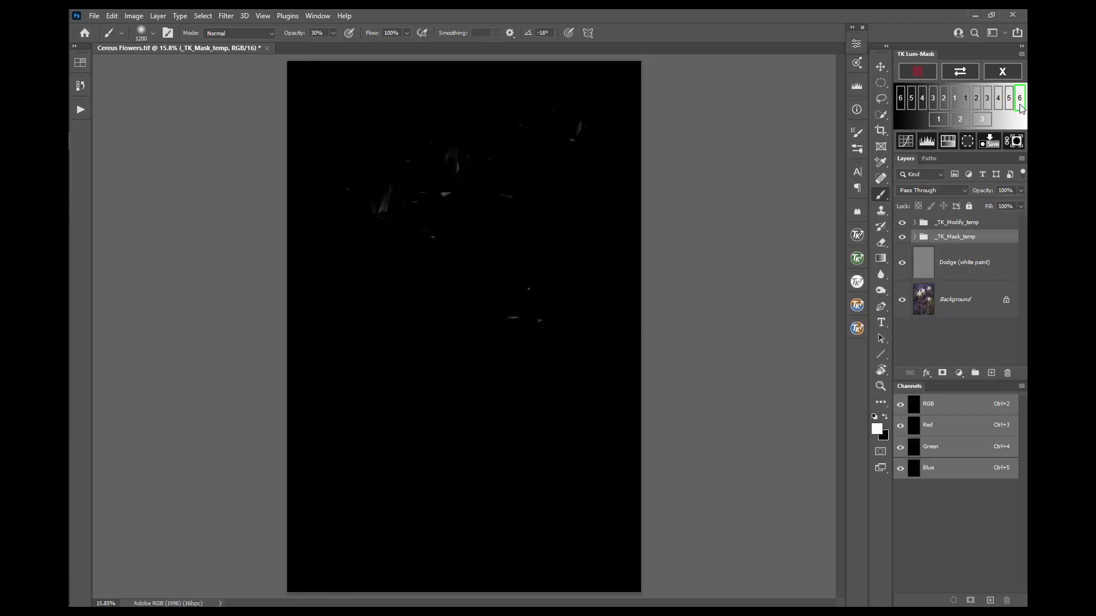
left_click(954, 104)
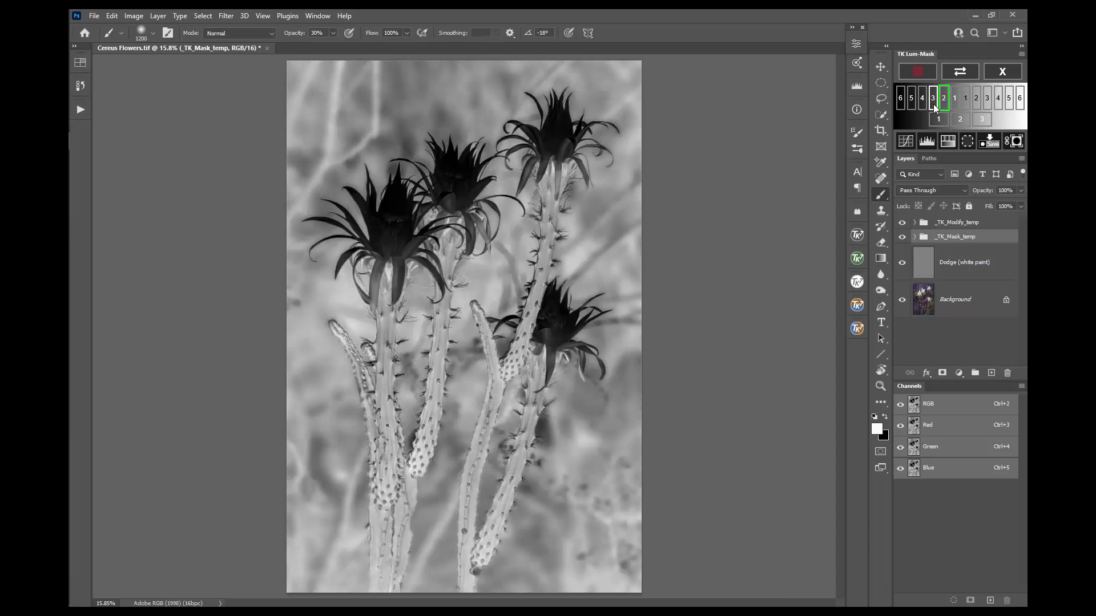
Step: Preview Darks 3 and 6 and Midtones 1–3, settle on Lights 3, then hide the mask preview
left_click(933, 104)
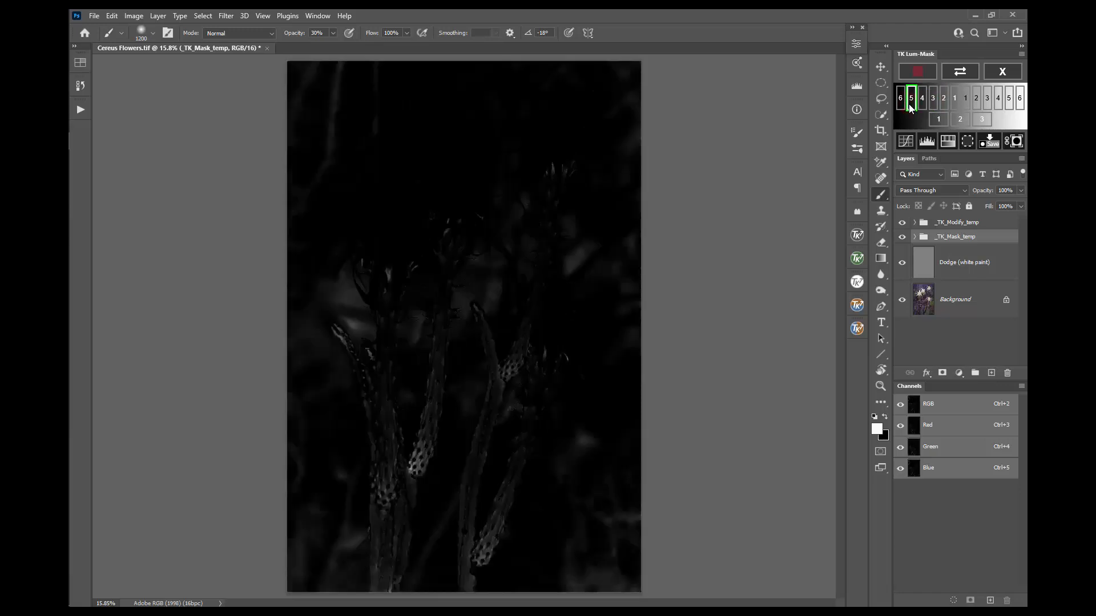
left_click(902, 103)
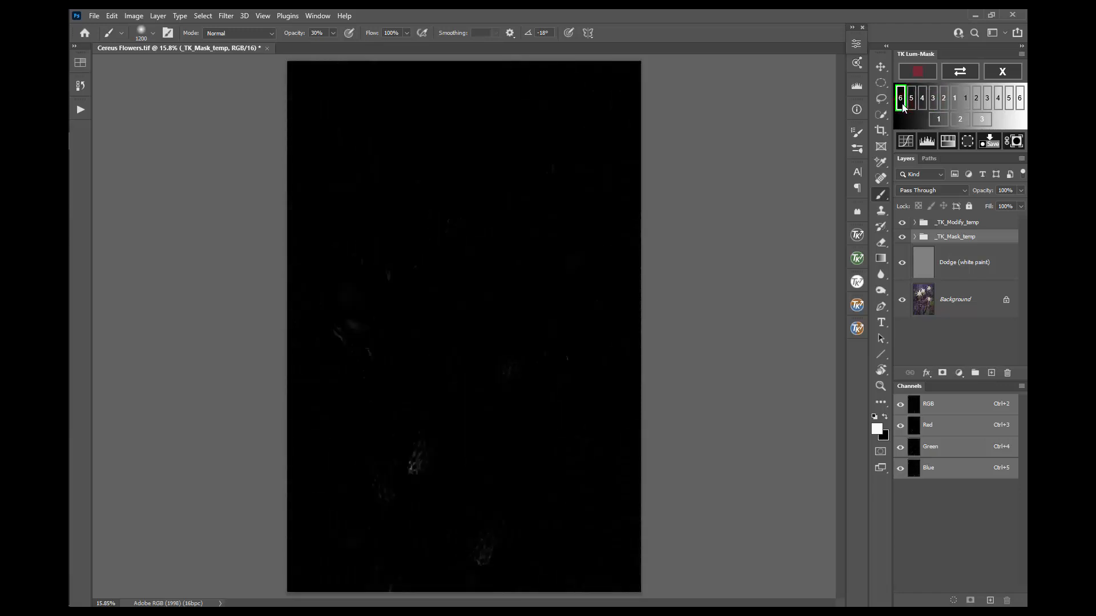
left_click(940, 118)
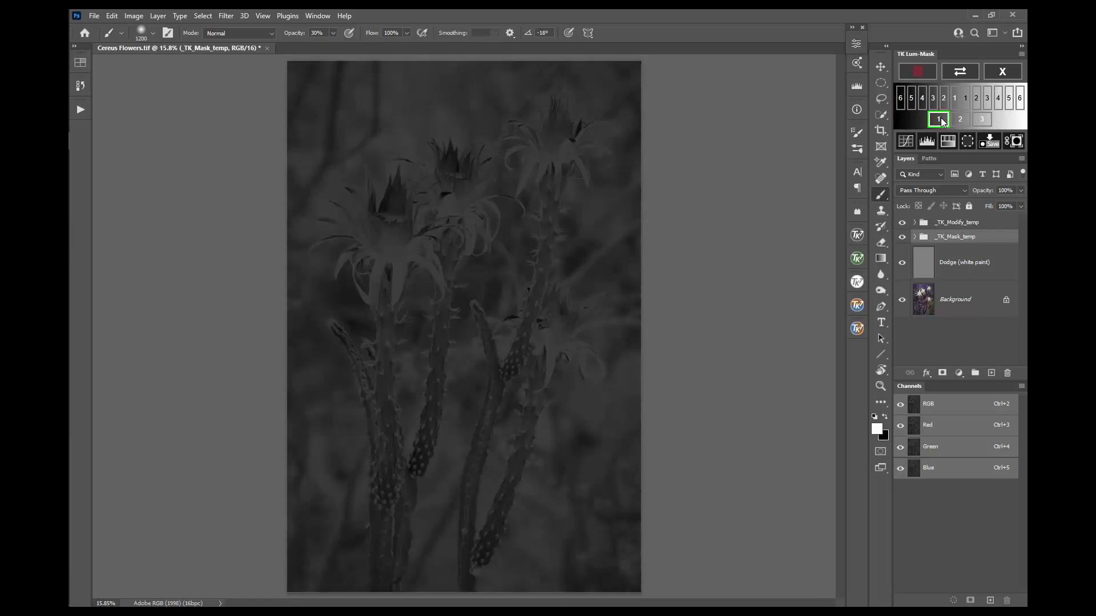
left_click(964, 120)
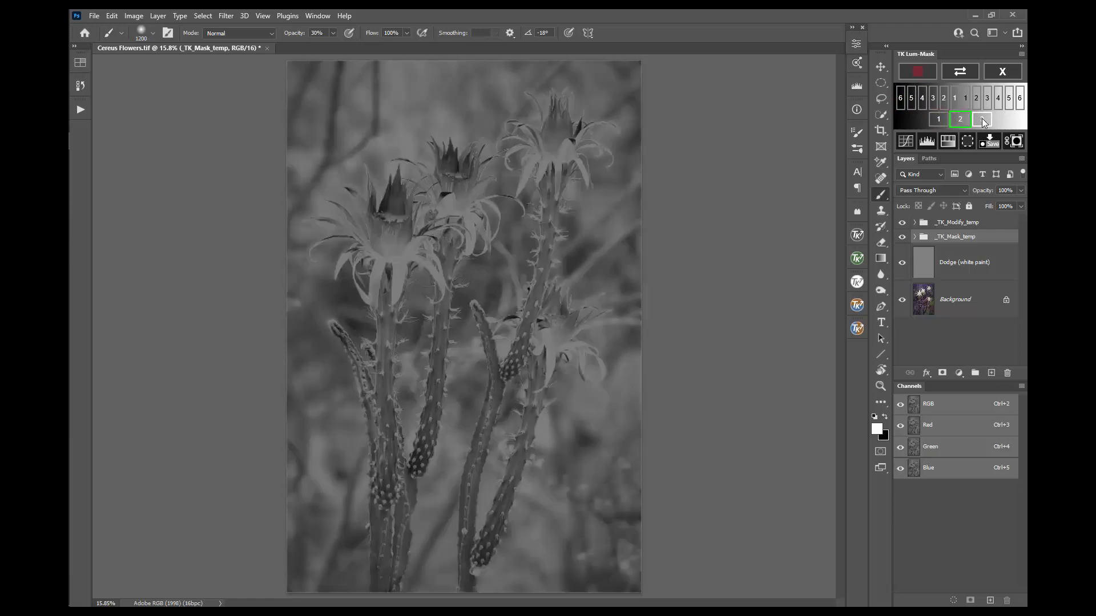
left_click(981, 120)
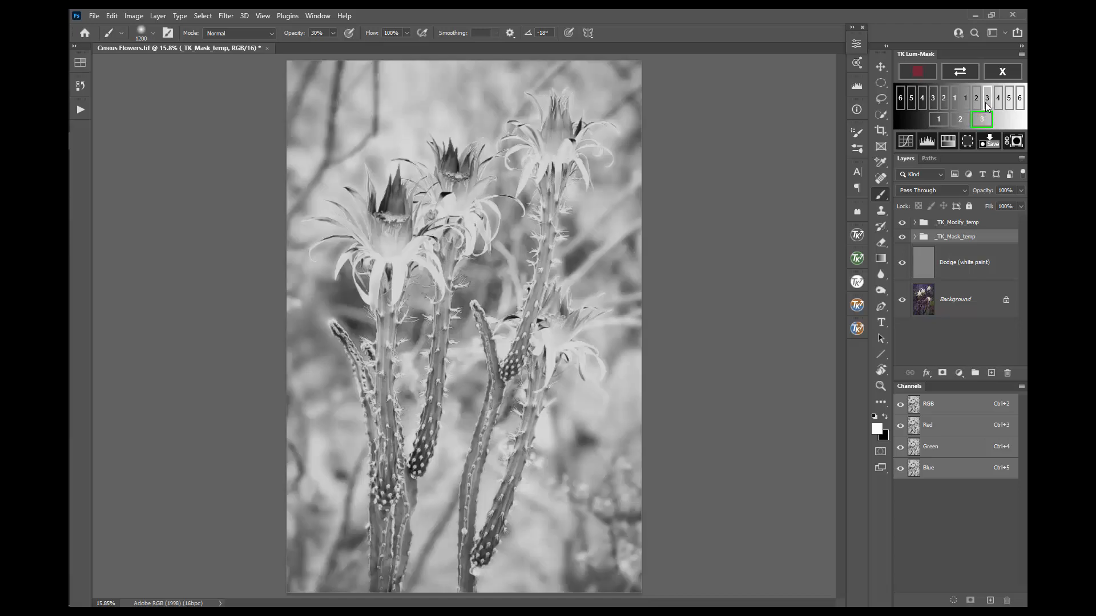
left_click(986, 99)
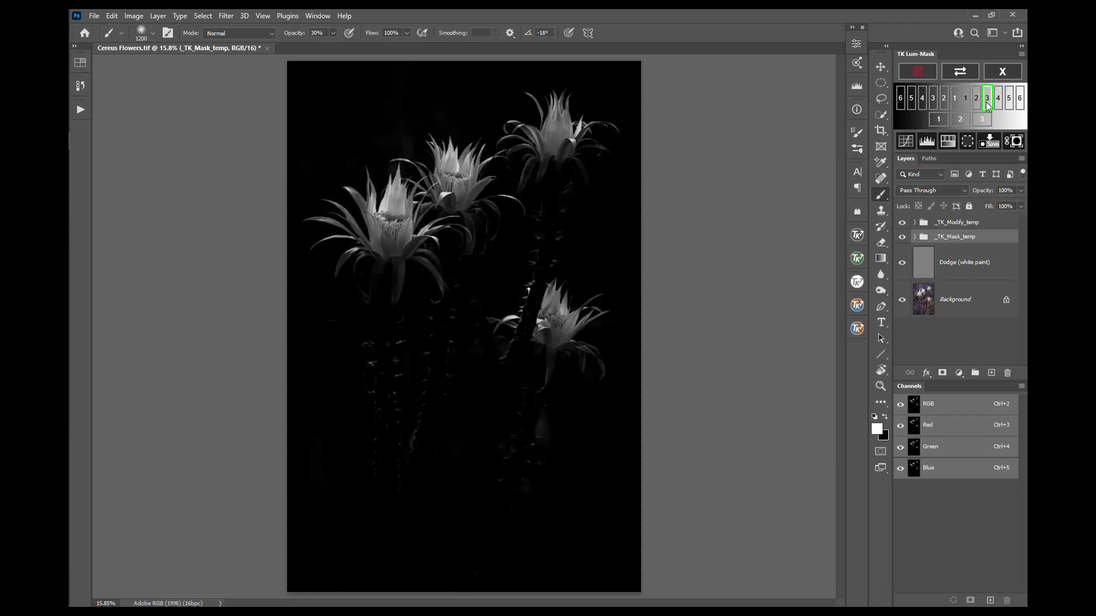
left_click(971, 73)
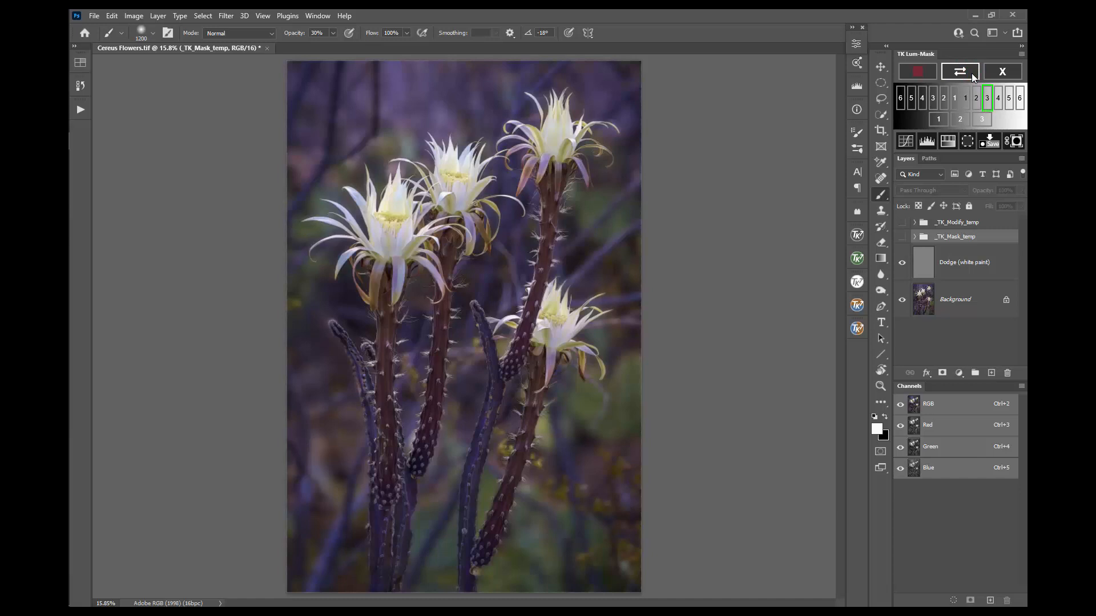
Step: Toggle the Lights 3 mask preview on and off to compare it with the colour photo
left_click(971, 73)
left_click(971, 73)
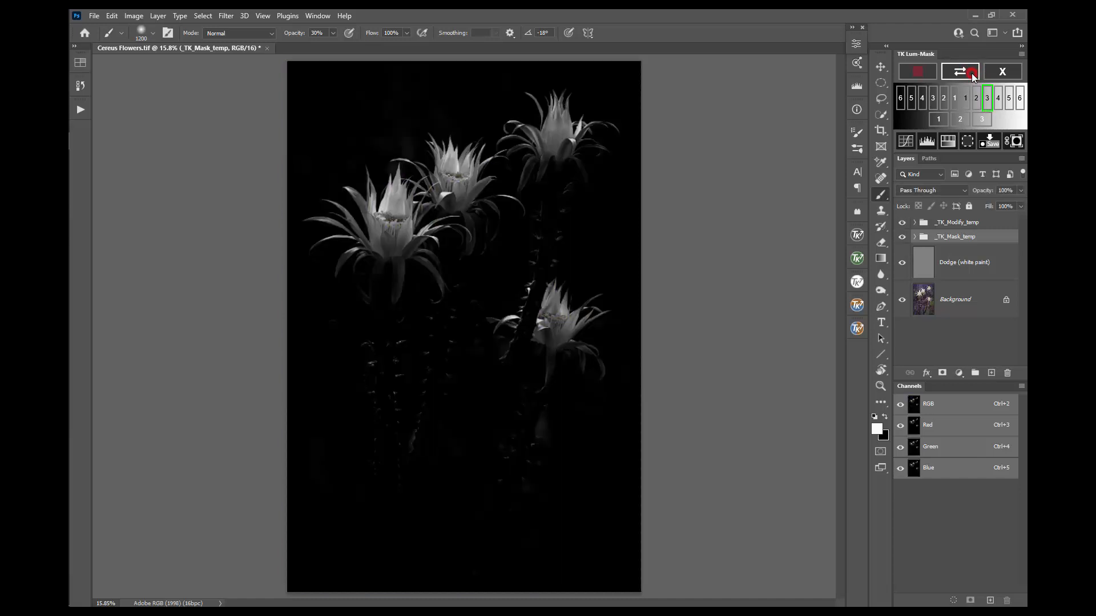
left_click(971, 73)
Step: Switch the mask between red overlay and grayscale twice, then hide the preview
left_click(926, 73)
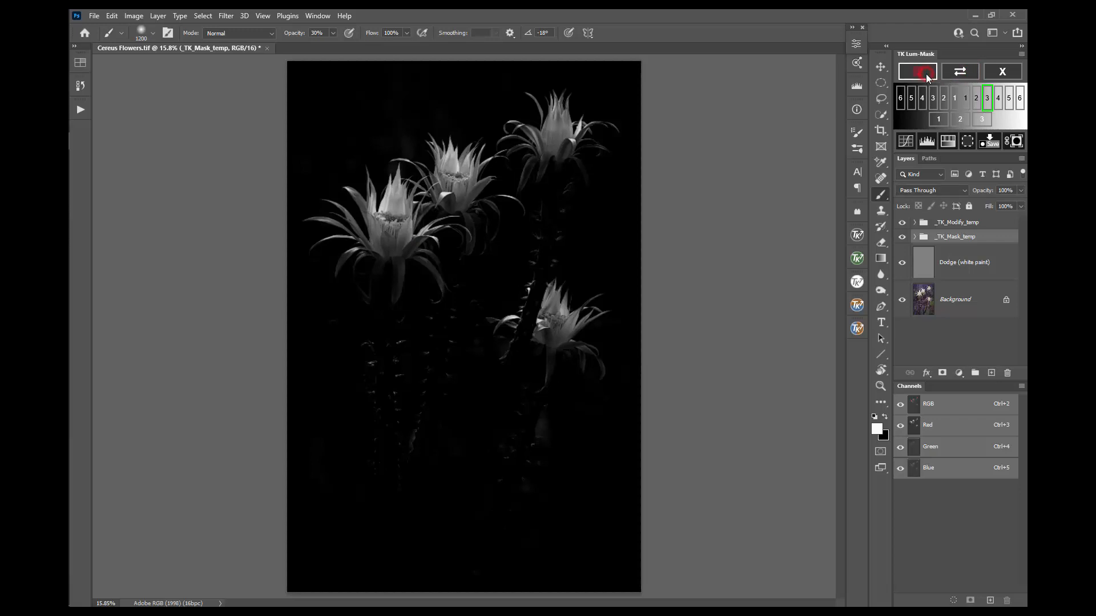
left_click(926, 74)
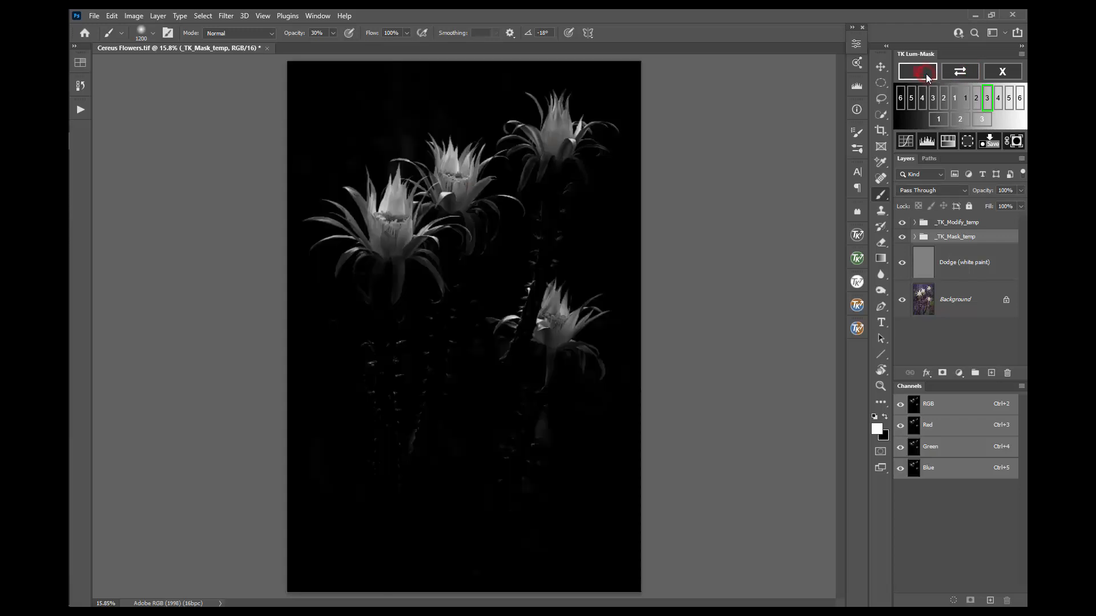
left_click(926, 73)
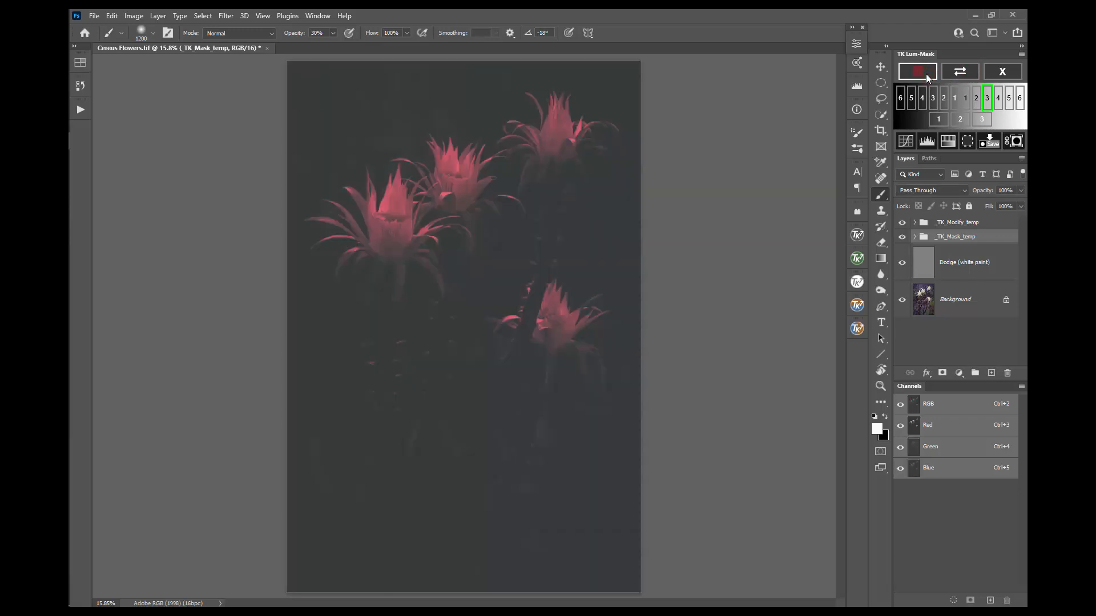
left_click(926, 73)
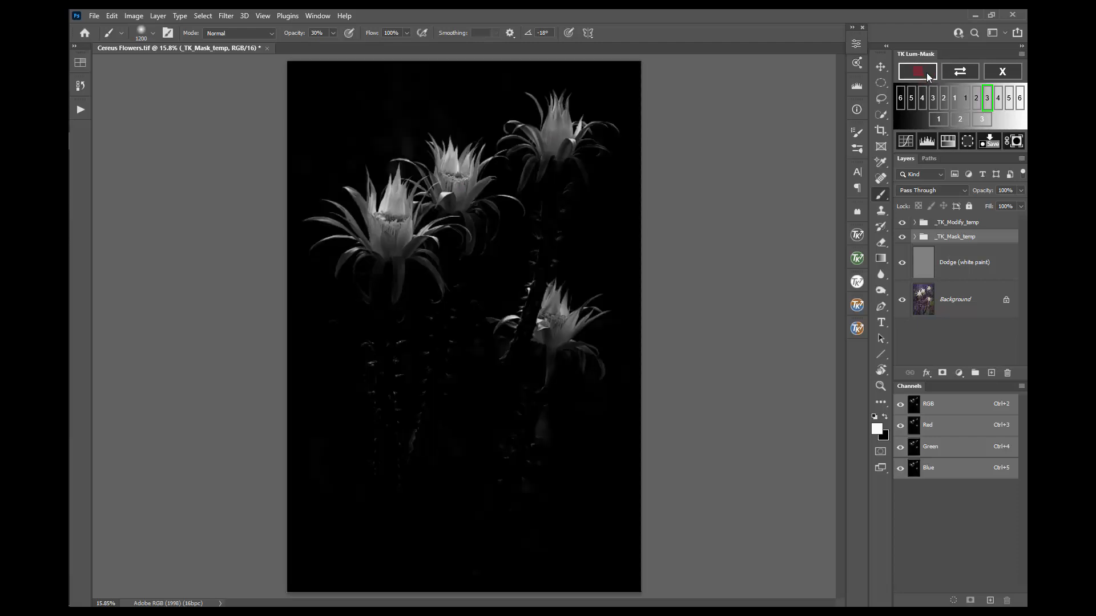
left_click(971, 72)
Step: Preview Darks 1 and Darks 3, check the colour photo, then show Darks 3 as a red overlay
left_click(955, 98)
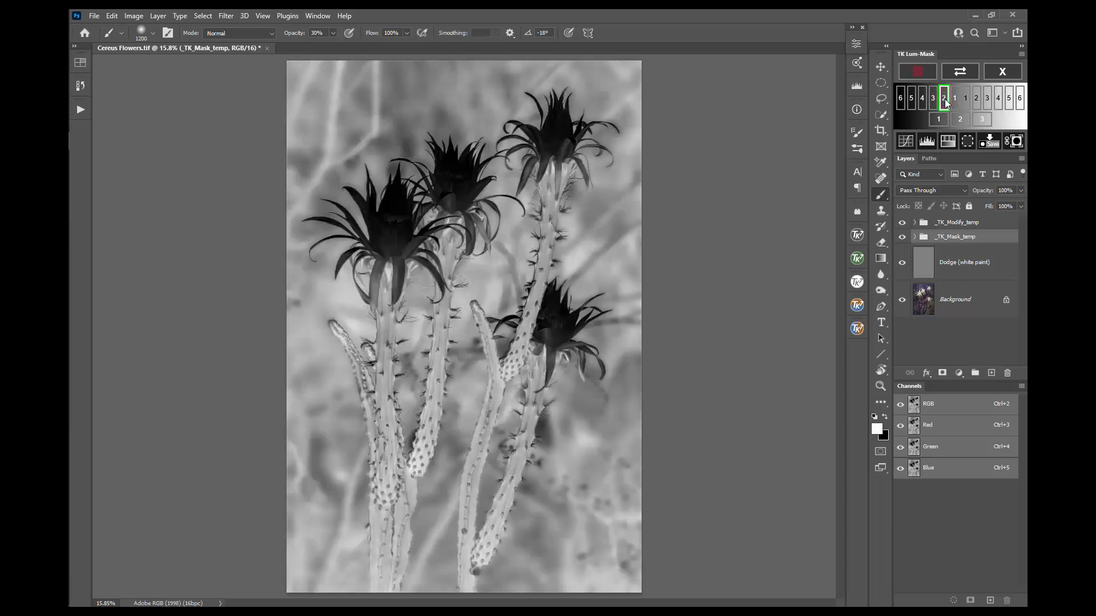
left_click(934, 98)
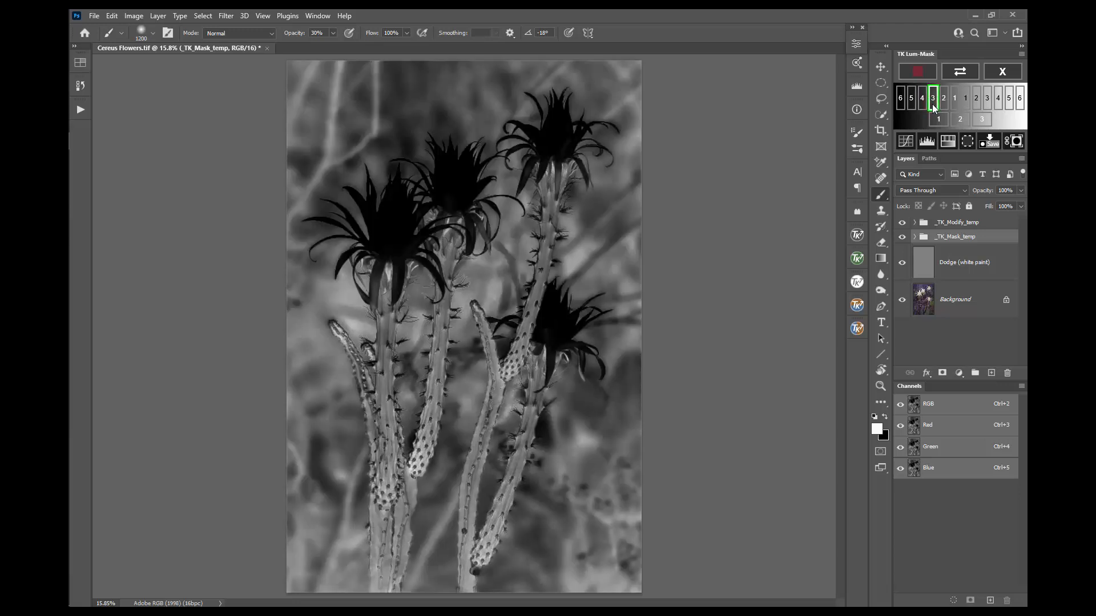
left_click(959, 73)
left_click(932, 73)
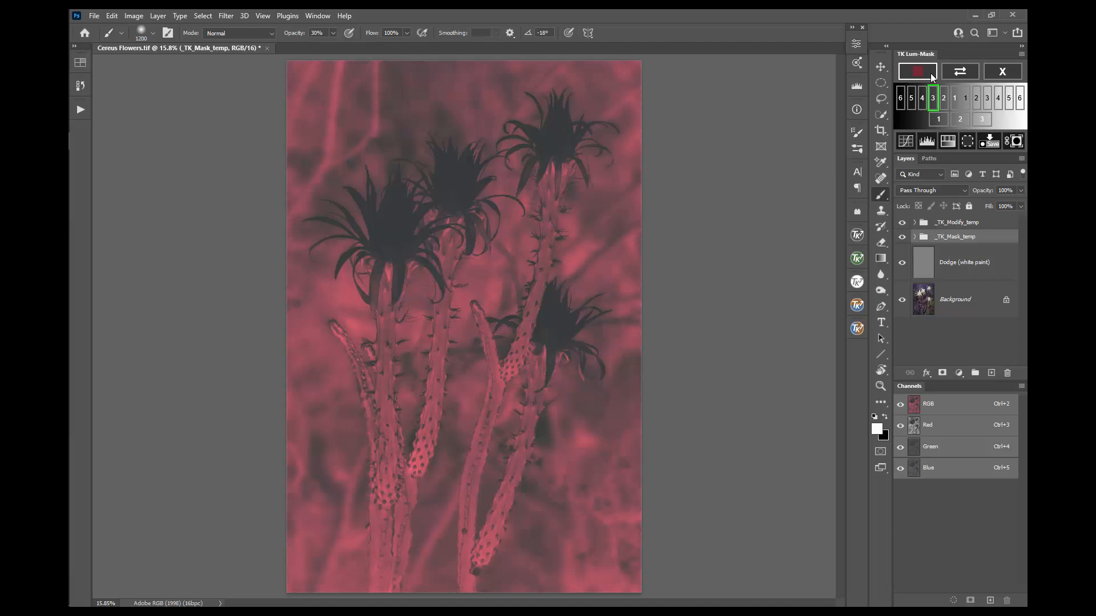
Step: Return the Darks 3 mask from red overlay to grayscale view
left_click(932, 76)
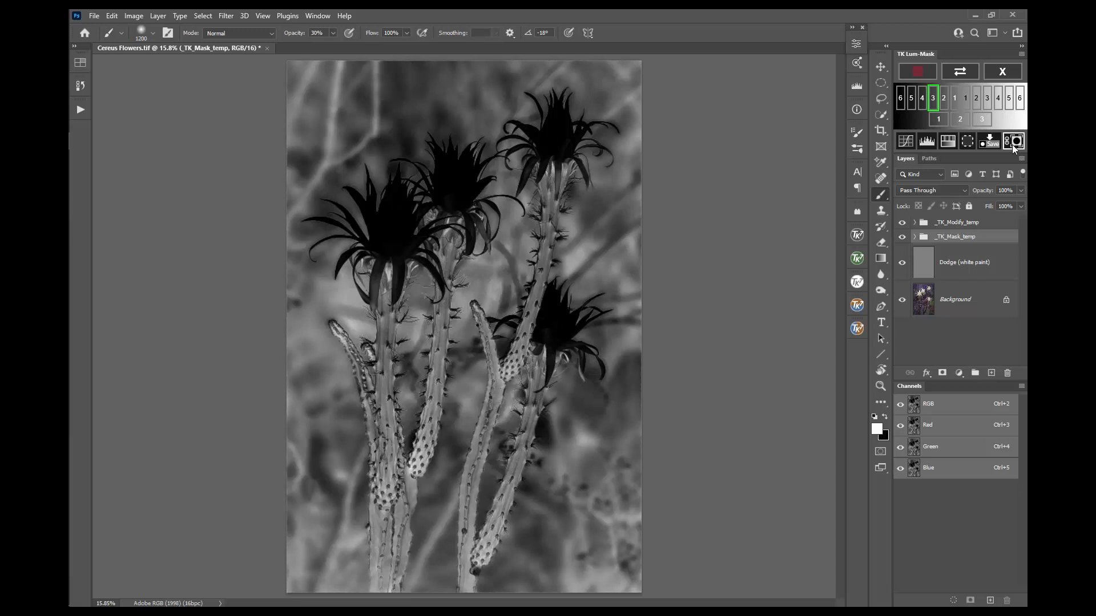
Step: Add a Darks 3-masked Curves layer and lower its RGB curve to output 78 at input 125
left_click(906, 141)
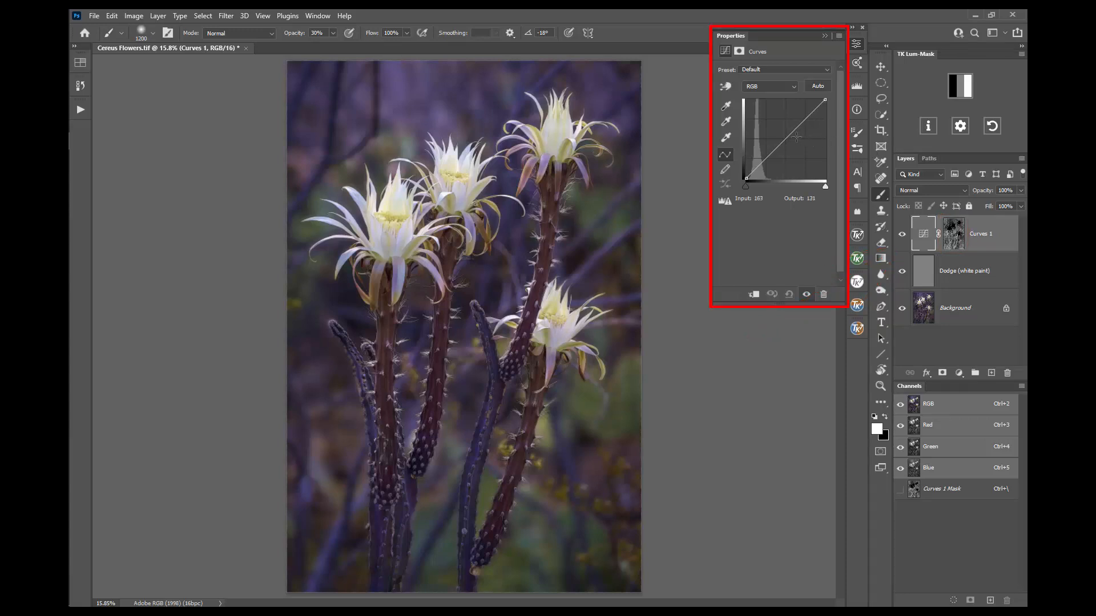
left_click(778, 145)
left_click_drag(778, 145, 785, 155)
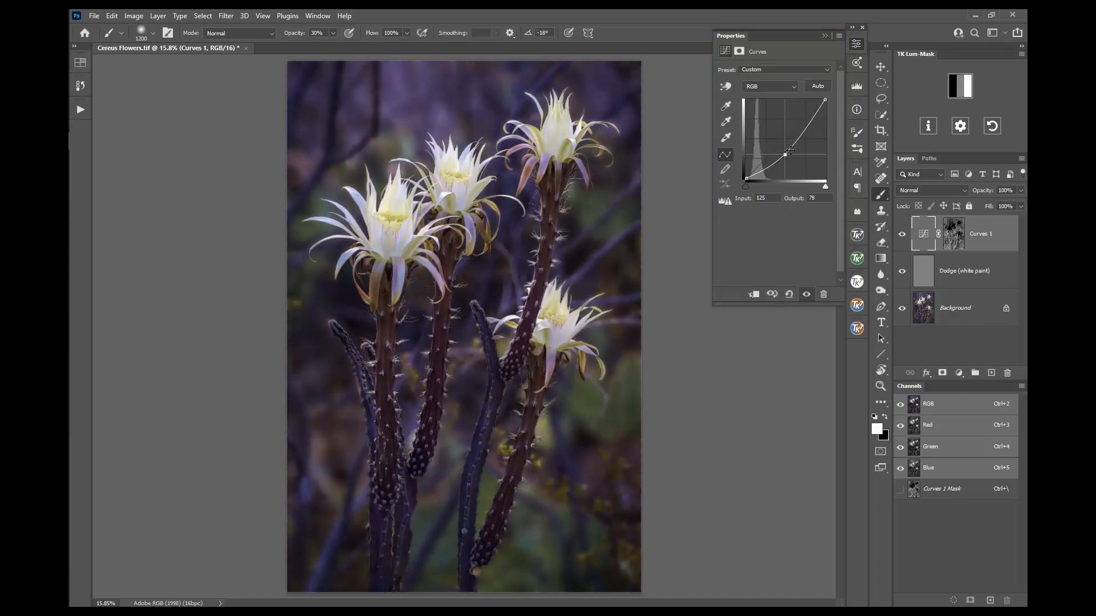
left_click(856, 44)
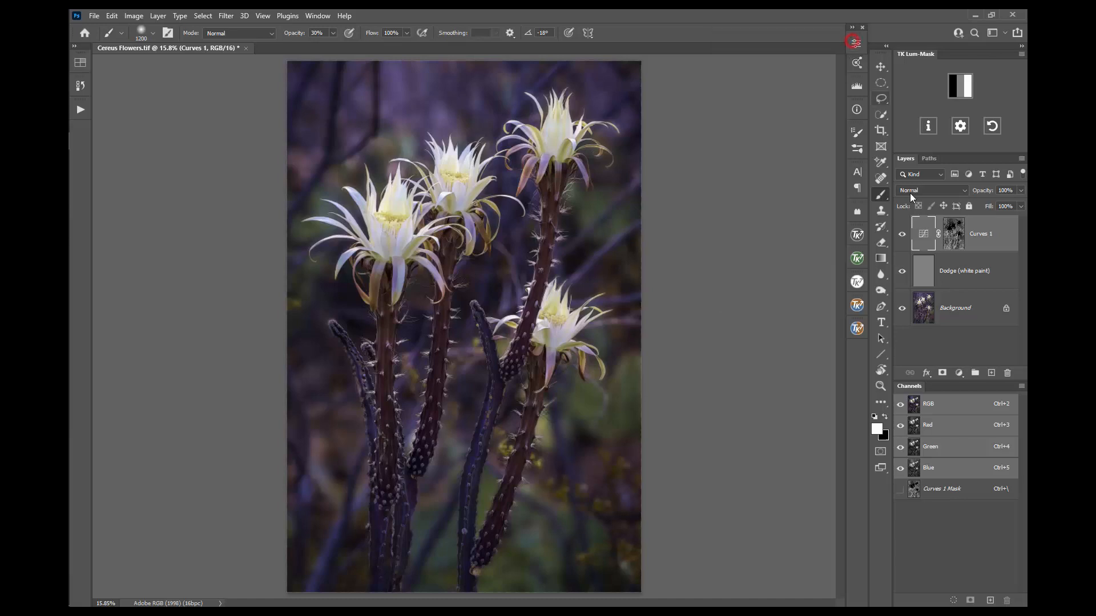
left_click(902, 234)
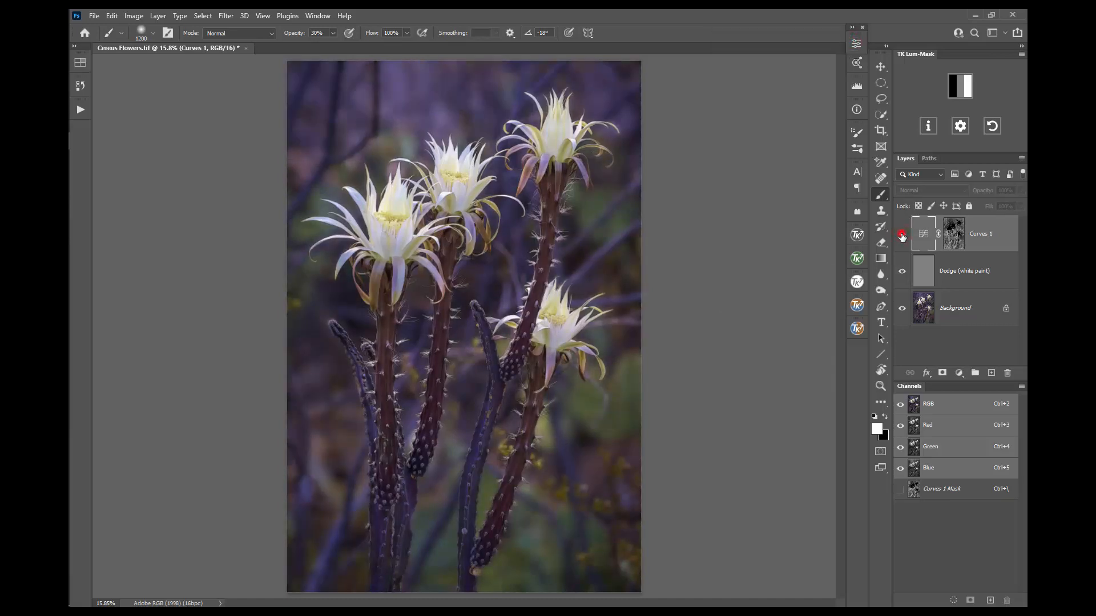
left_click(902, 234)
left_click(901, 235)
left_click(902, 235)
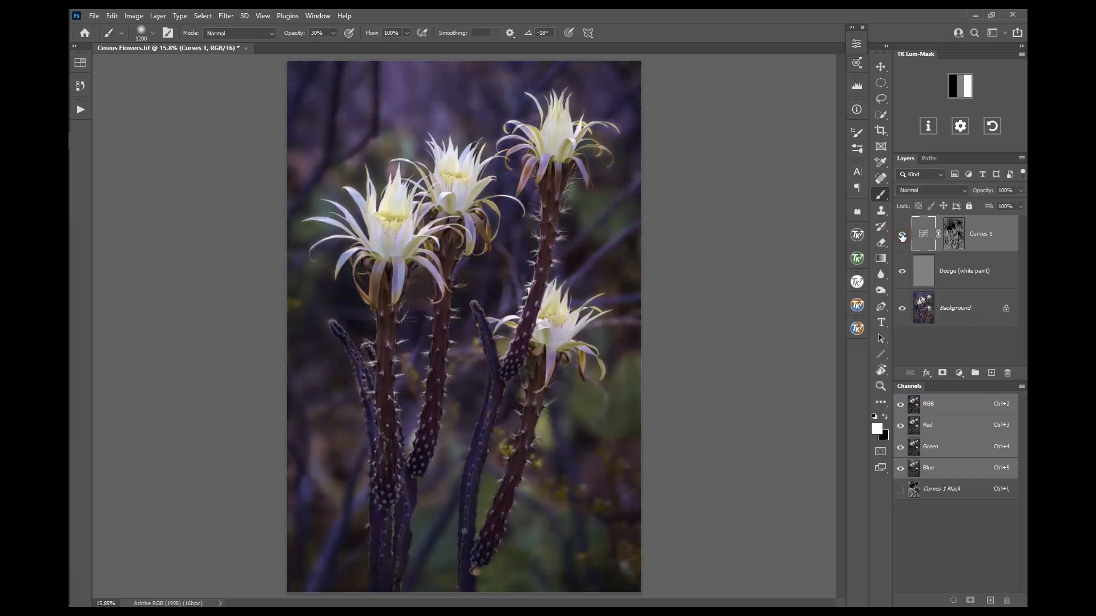
left_click(901, 235)
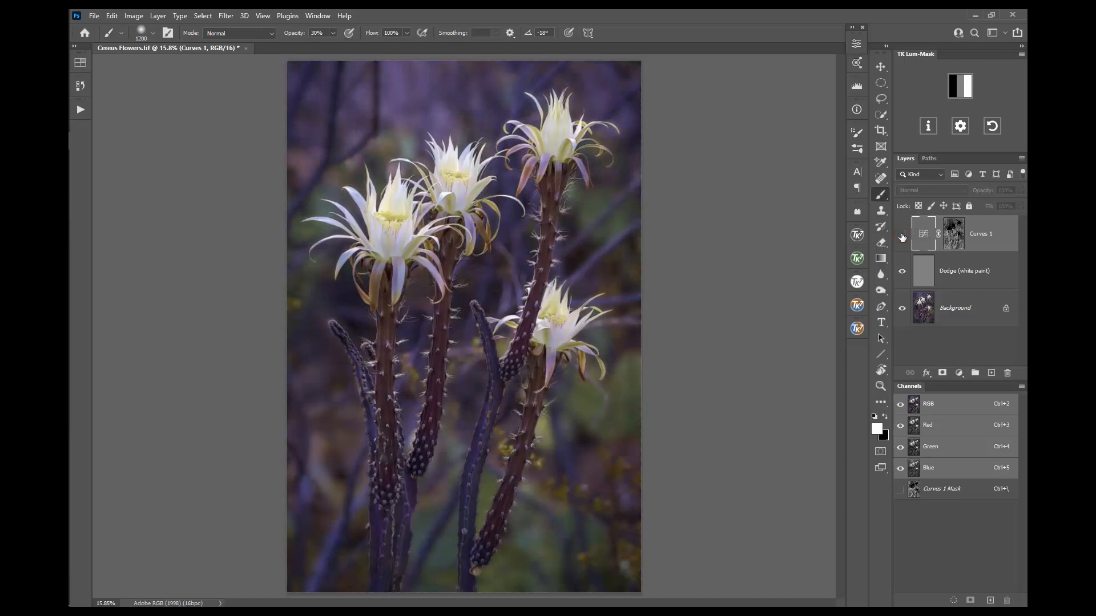
left_click(902, 235)
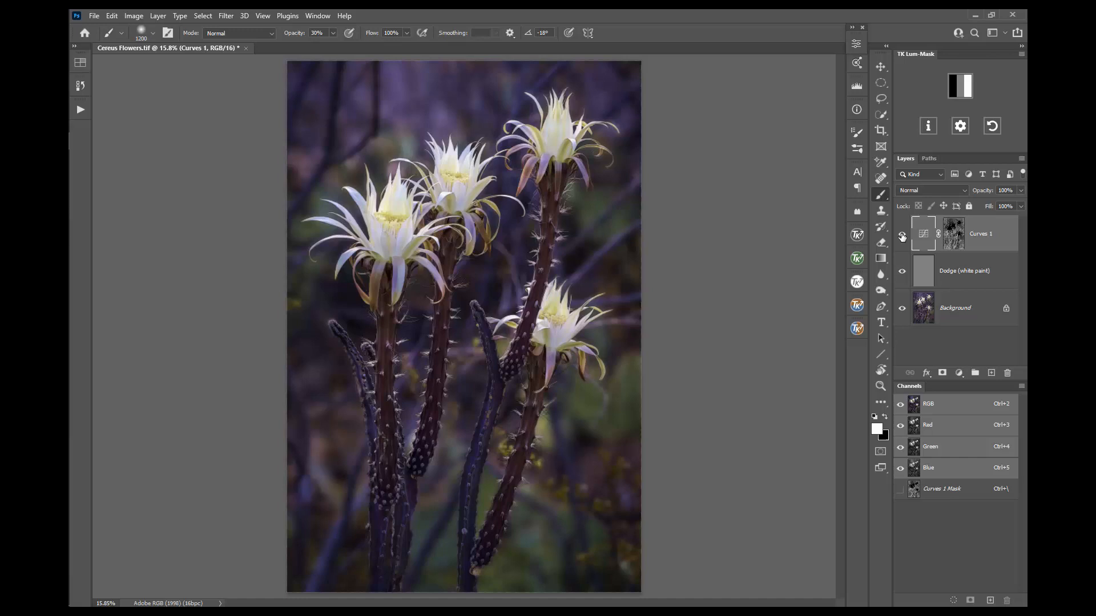
left_click(901, 235)
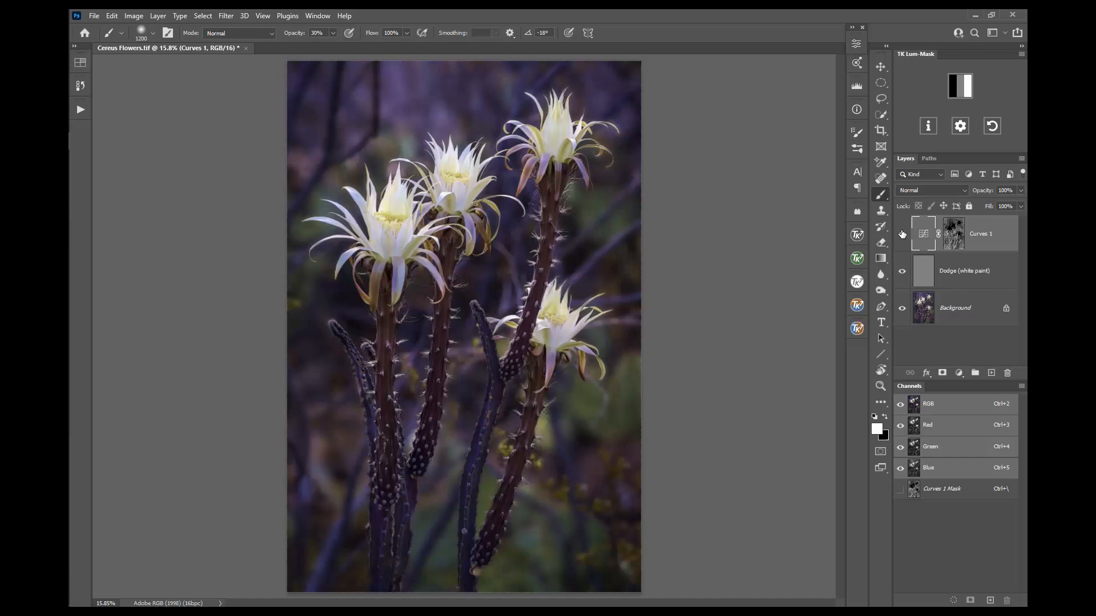
Step: Build a Lights 3 luminosity mask of the flowers, check it in red and grey, then load it as a selection
left_click(967, 86)
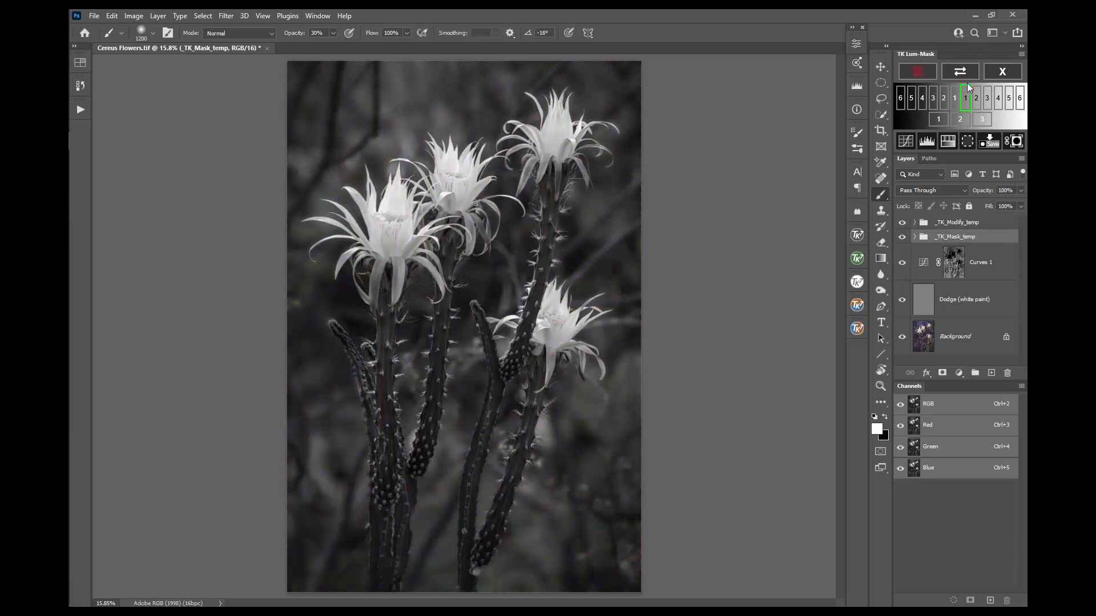
left_click(976, 98)
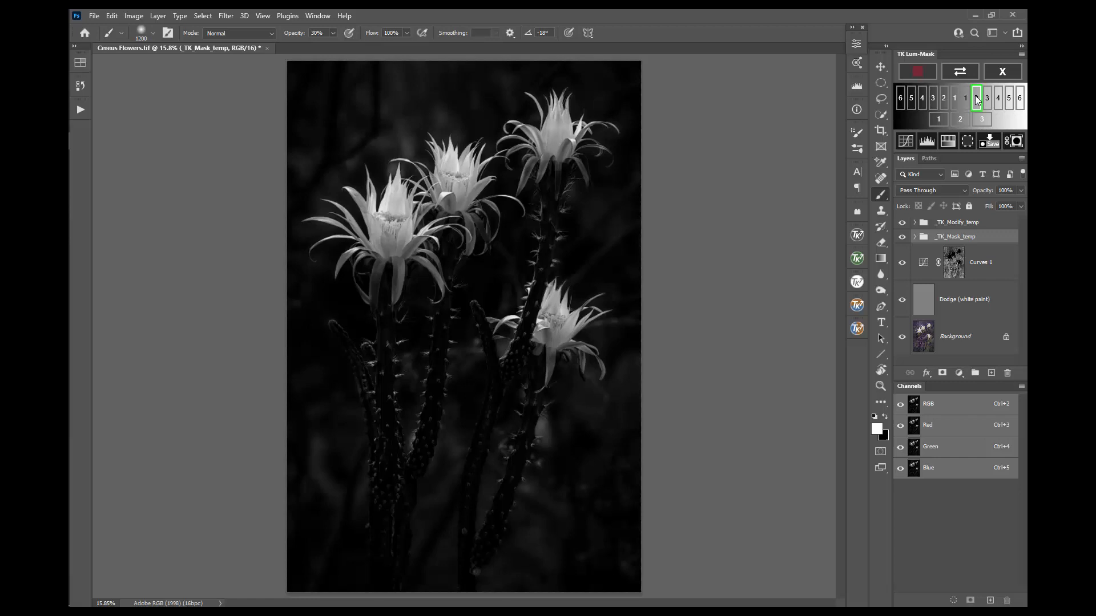
left_click(985, 100)
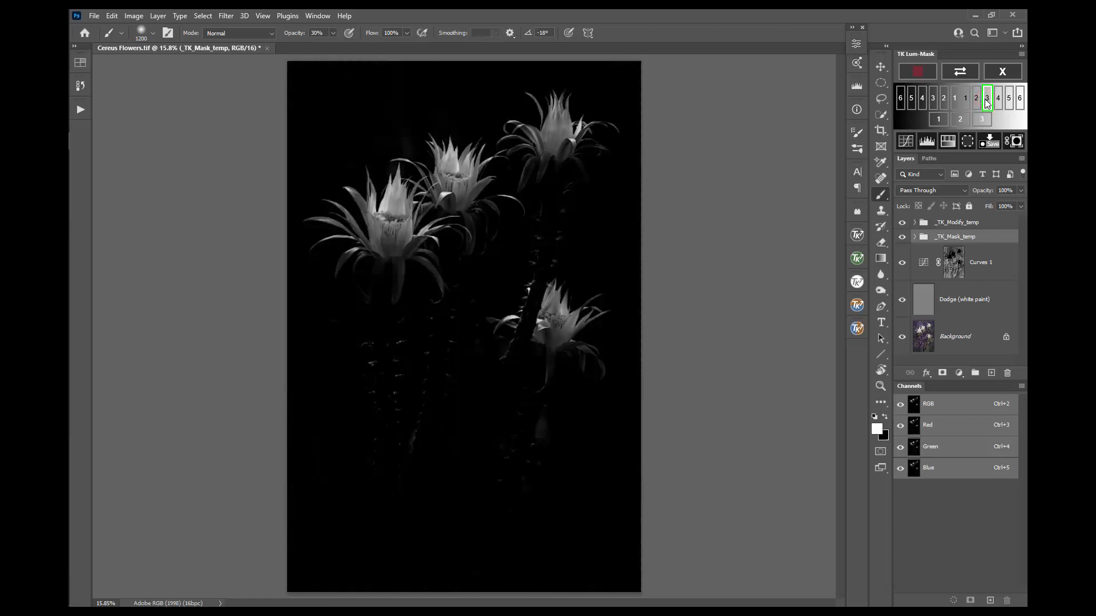
left_click(917, 72)
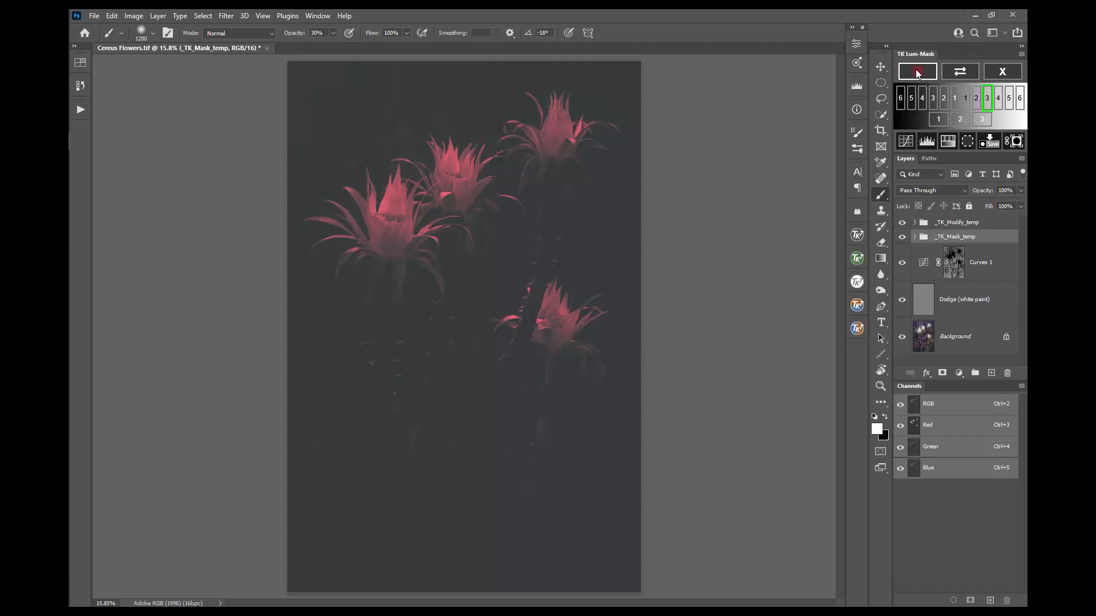
left_click(917, 72)
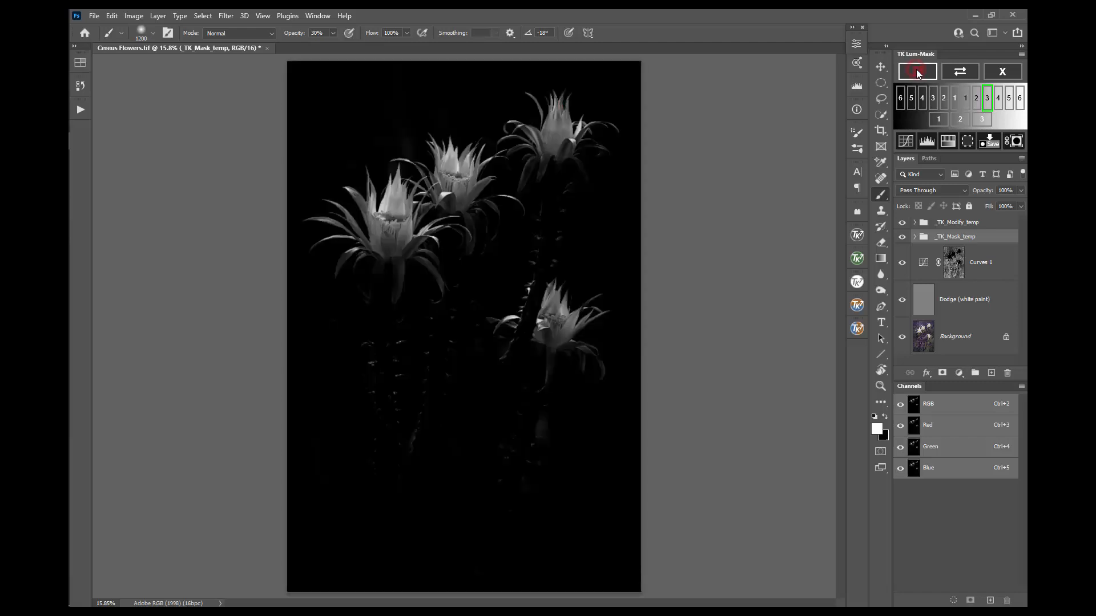
left_click(967, 141)
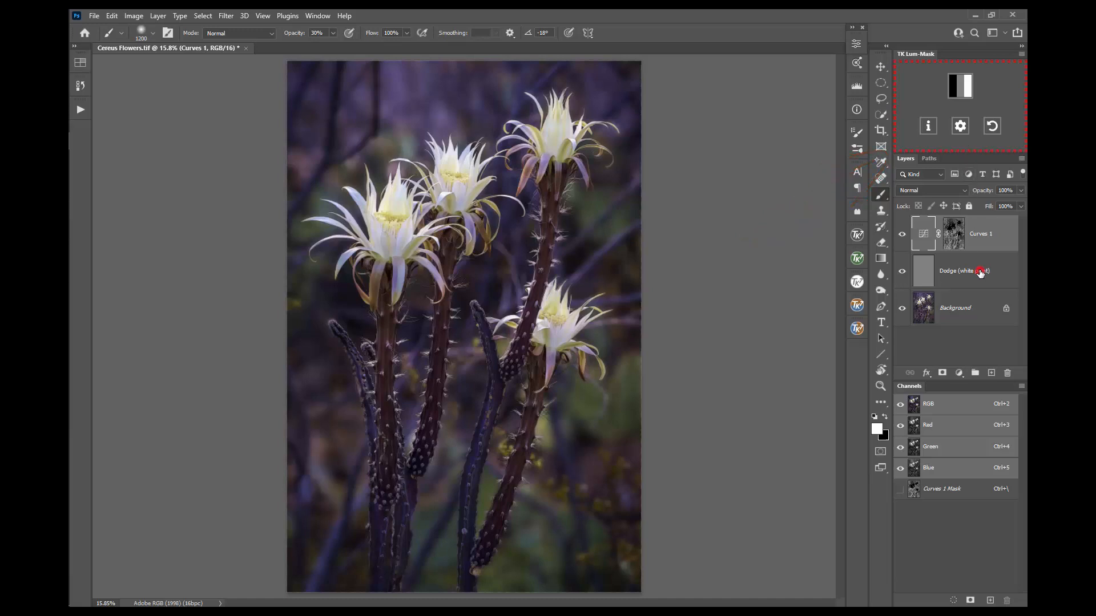
Step: Move Dodge (white paint) above Curves 1 and paint white at 30% over each flower head
left_click_drag(977, 272, 989, 220)
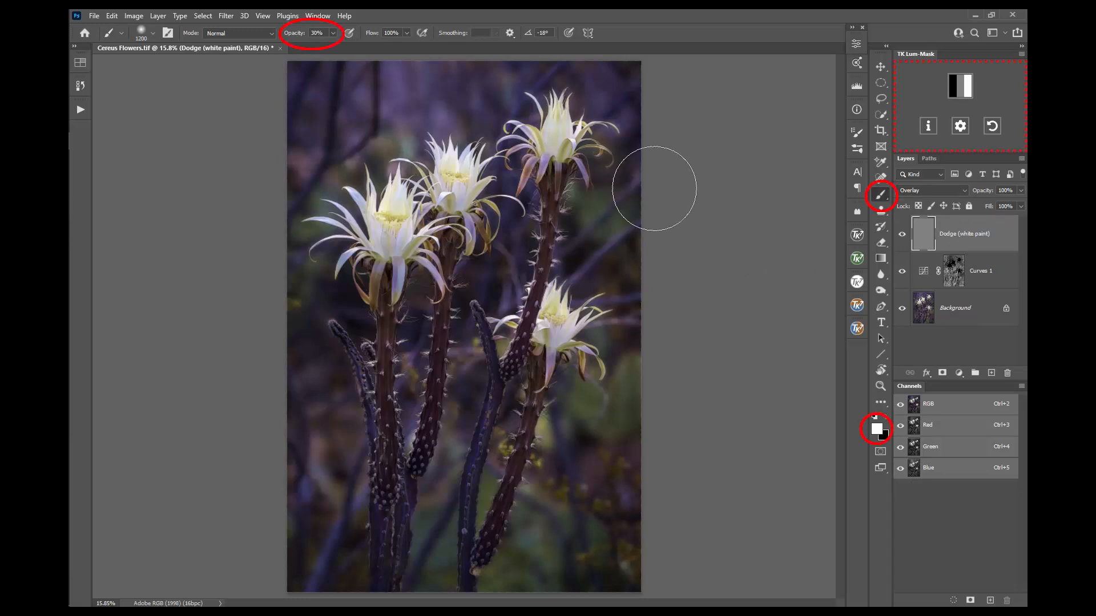
mouse_move(536, 112)
left_mouse_down()
mouse_move(571, 137)
mouse_move(565, 117)
mouse_move(539, 148)
left_mouse_up()
mouse_move(469, 153)
left_mouse_down()
mouse_move(445, 189)
mouse_move(466, 160)
mouse_move(445, 183)
mouse_move(455, 161)
left_mouse_up()
mouse_move(373, 196)
left_mouse_down()
mouse_move(404, 205)
mouse_move(353, 211)
mouse_move(414, 216)
left_mouse_up()
left_click_drag(449, 159, 446, 184)
mouse_move(570, 308)
left_mouse_down()
mouse_move(596, 321)
mouse_move(526, 319)
mouse_move(569, 326)
mouse_move(552, 325)
mouse_move(558, 295)
mouse_move(570, 338)
left_mouse_up()
mouse_move(562, 135)
left_mouse_down()
mouse_move(555, 157)
mouse_move(557, 136)
mouse_move(599, 146)
left_mouse_up()
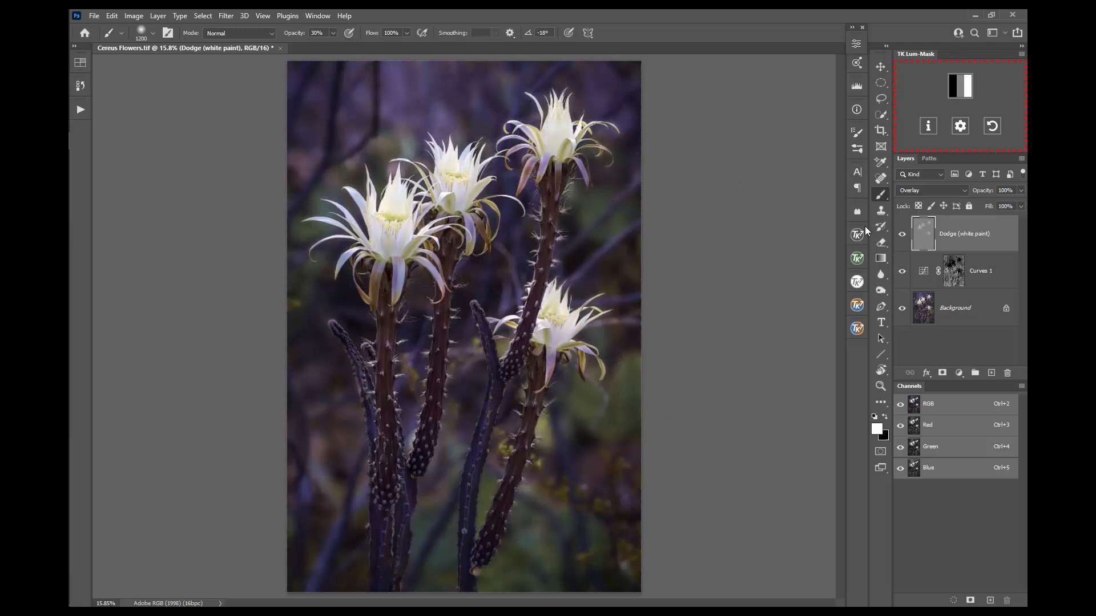
Step: Toggle the Dodge layer's visibility to compare, then solo it and restore all layers
left_click(902, 237)
left_click(902, 237)
left_click(902, 237)
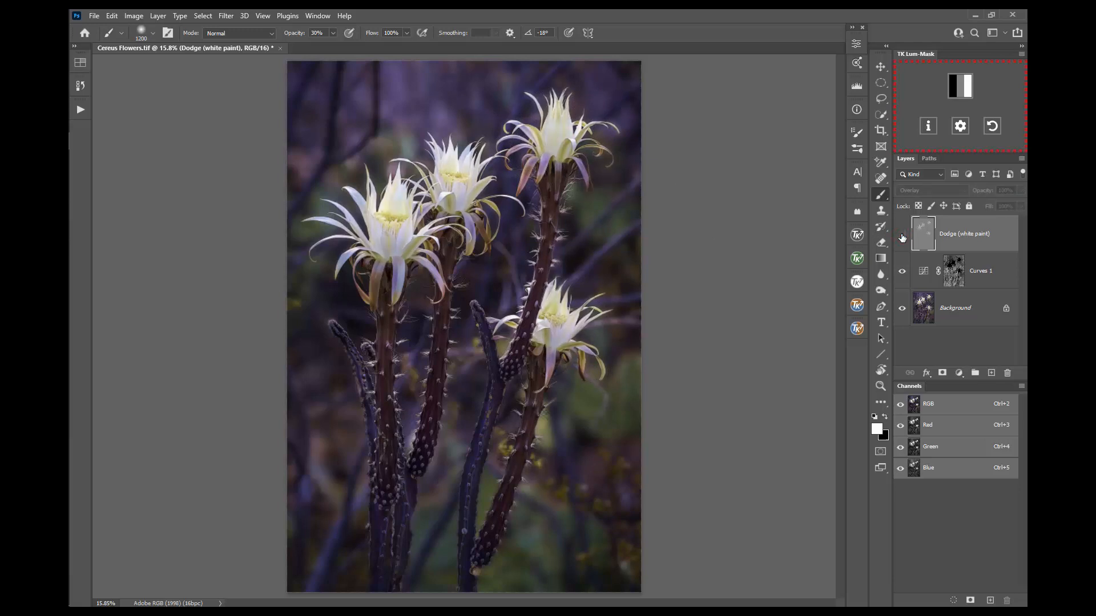
left_click(902, 236)
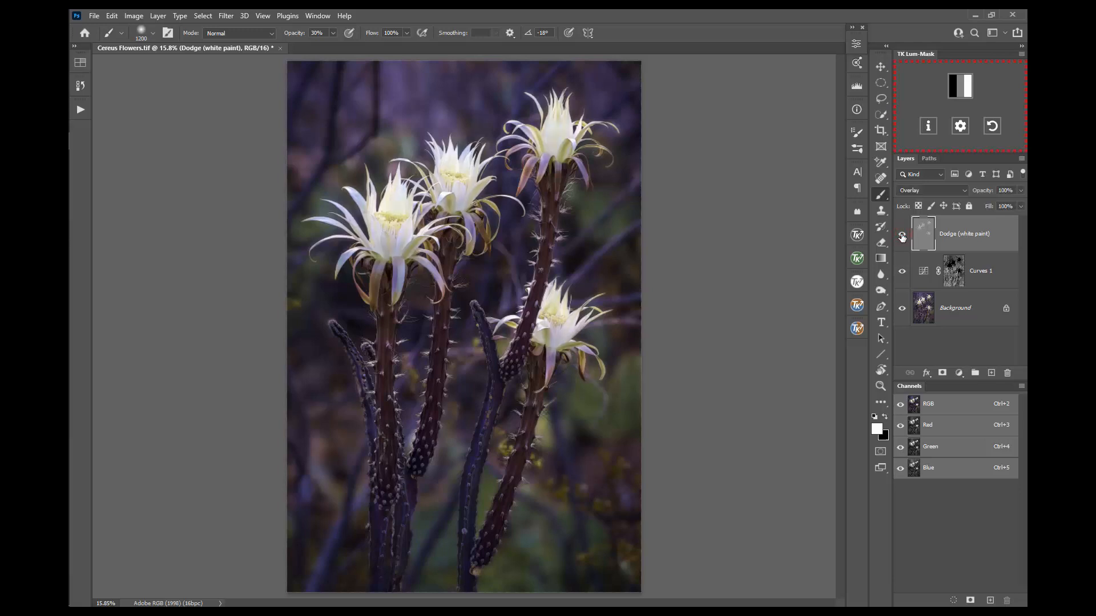
left_click(902, 237)
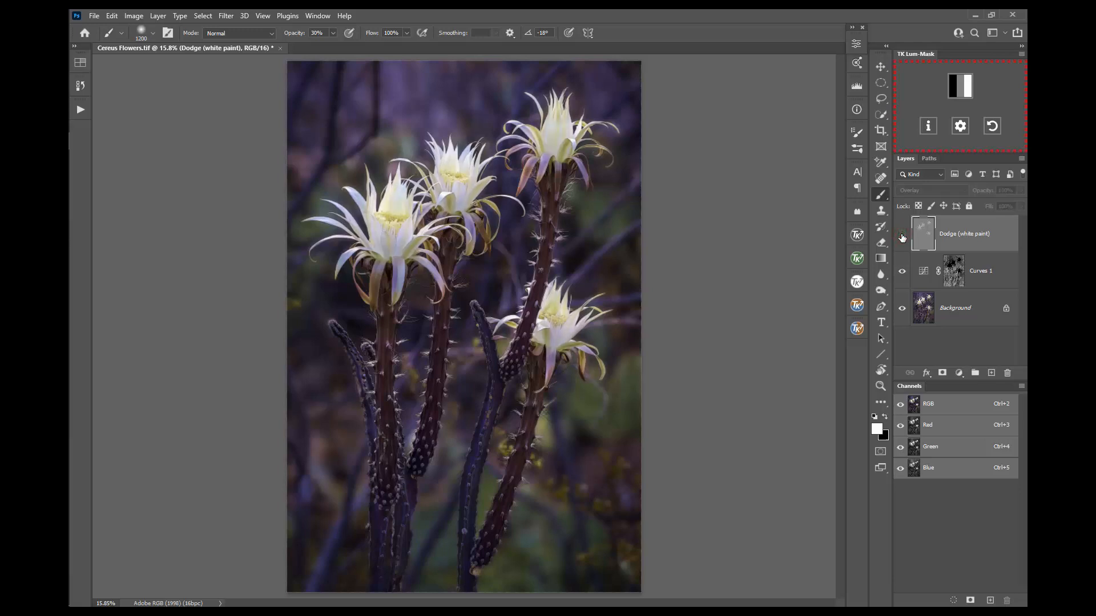
left_click(902, 237)
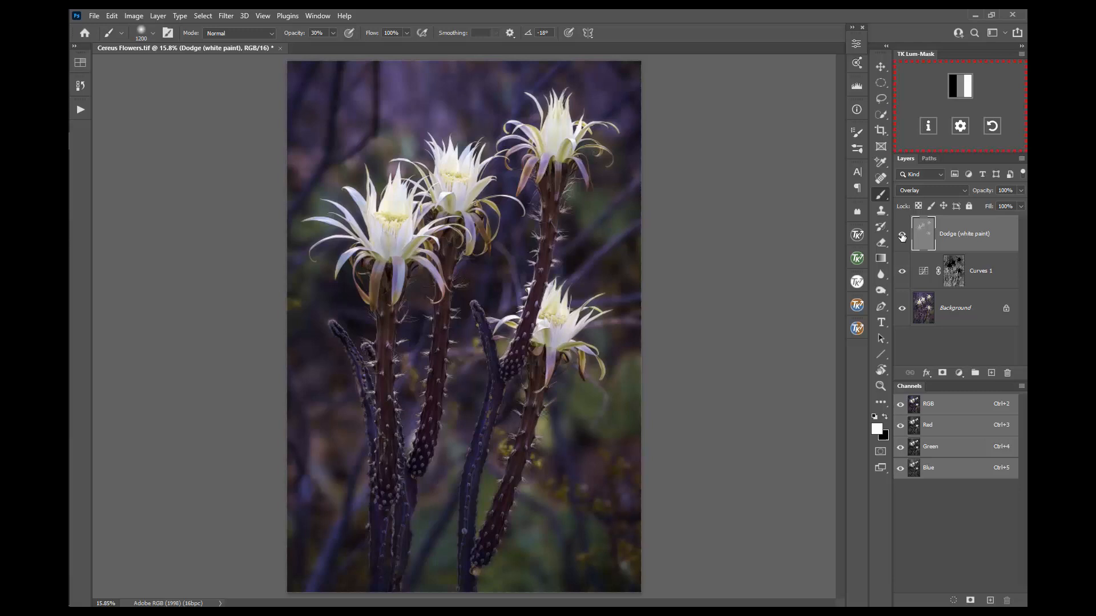
left_click(903, 237, "alt")
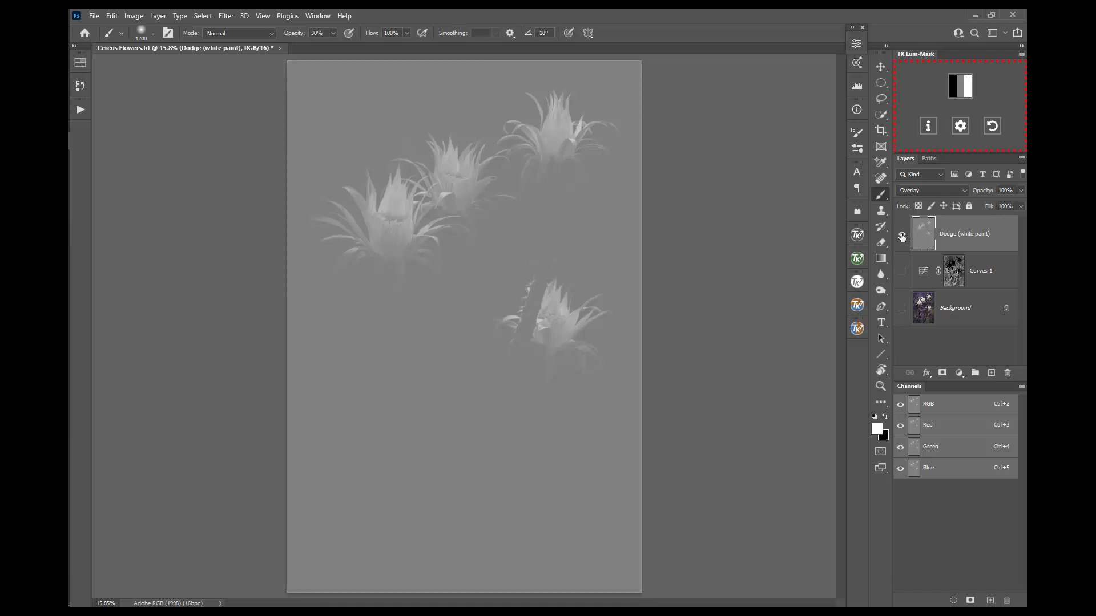
left_click(902, 235, "alt")
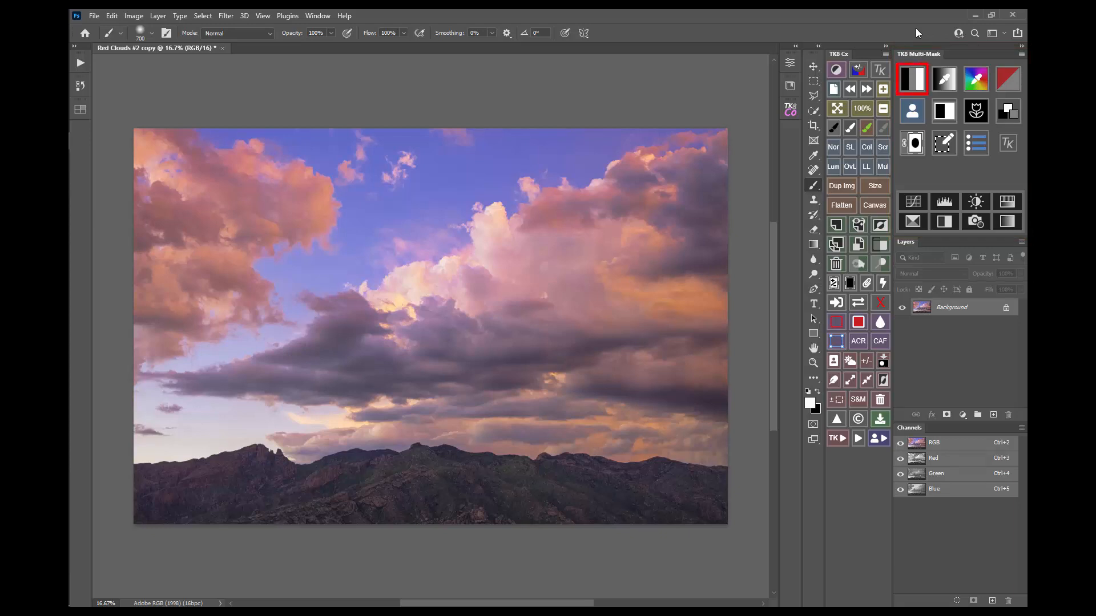
left_click(919, 83)
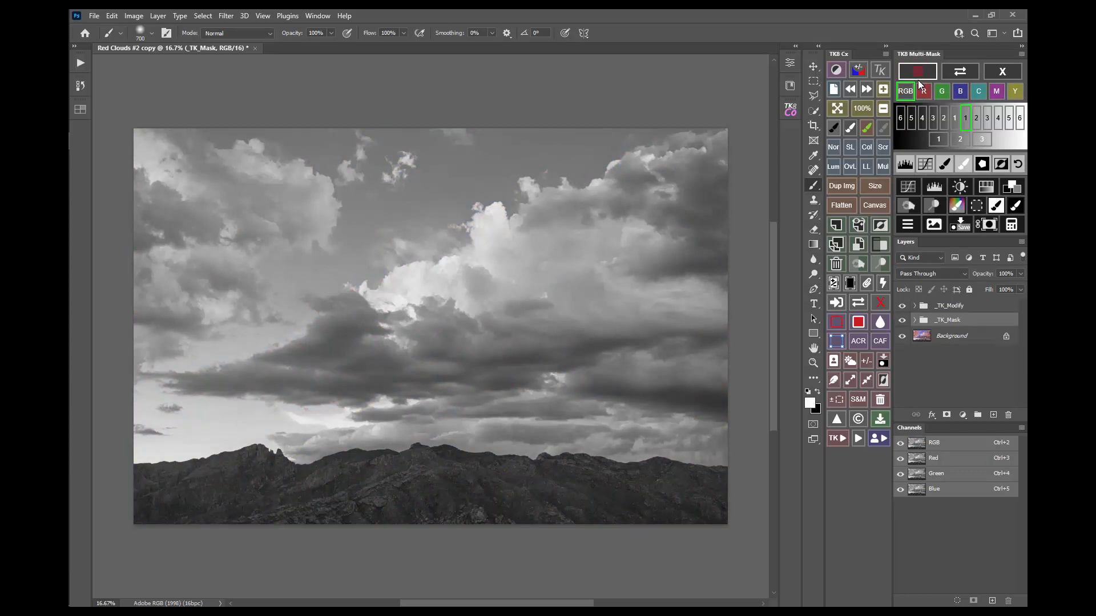
left_click(924, 91)
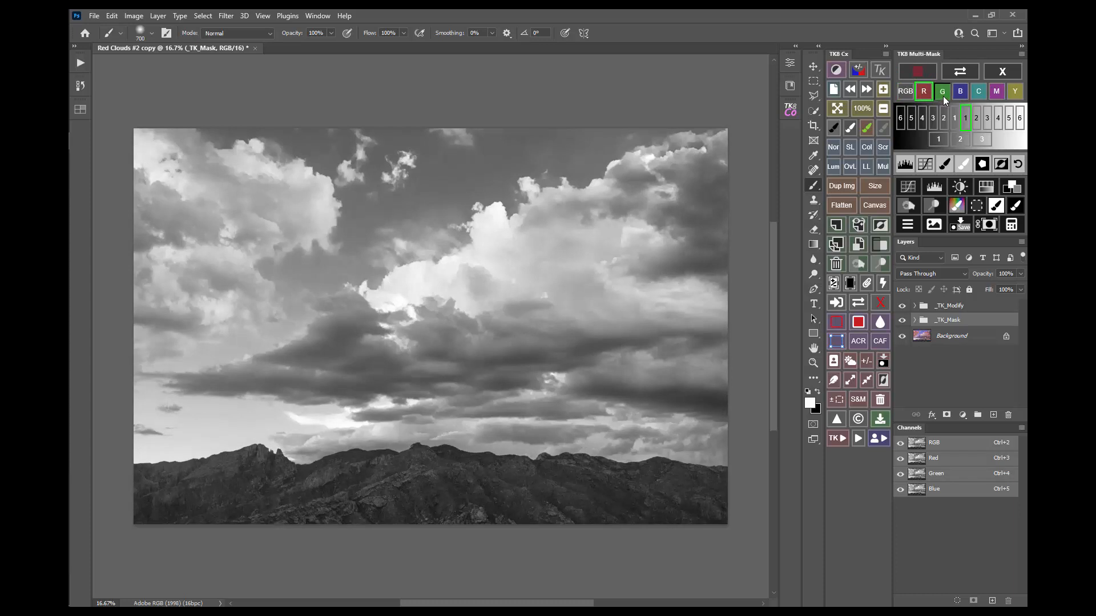
left_click(944, 95)
left_click(963, 99)
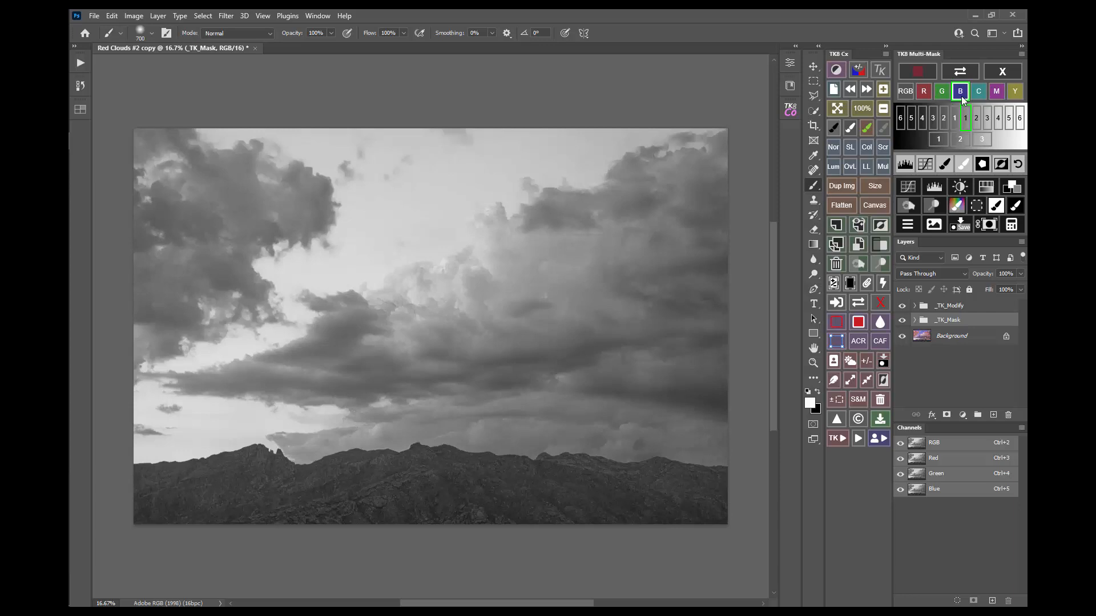
left_click(1000, 75)
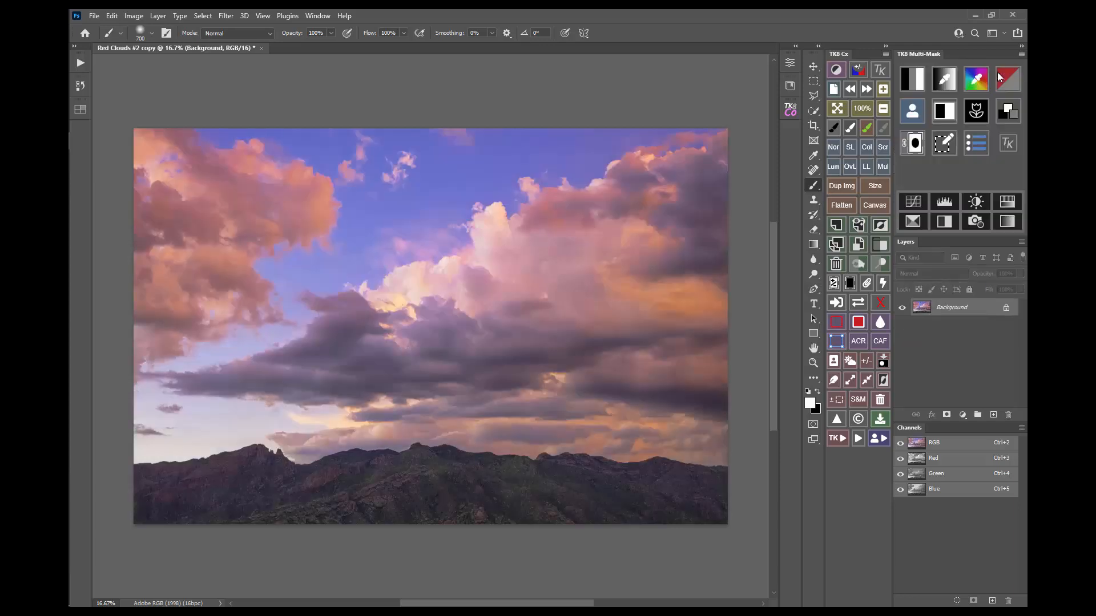
left_click(953, 84)
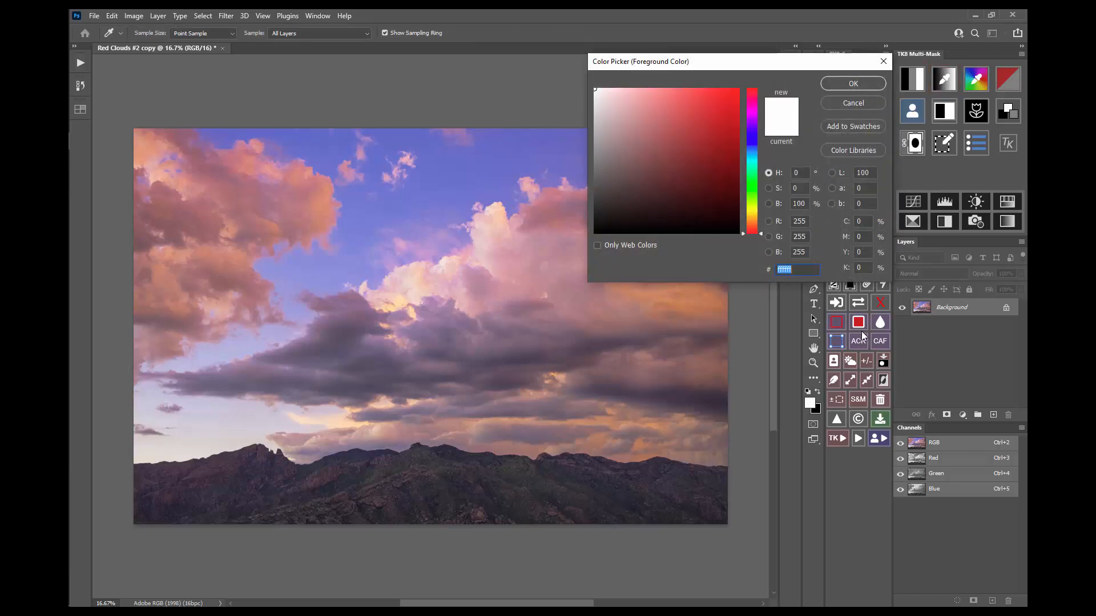
left_click(596, 479)
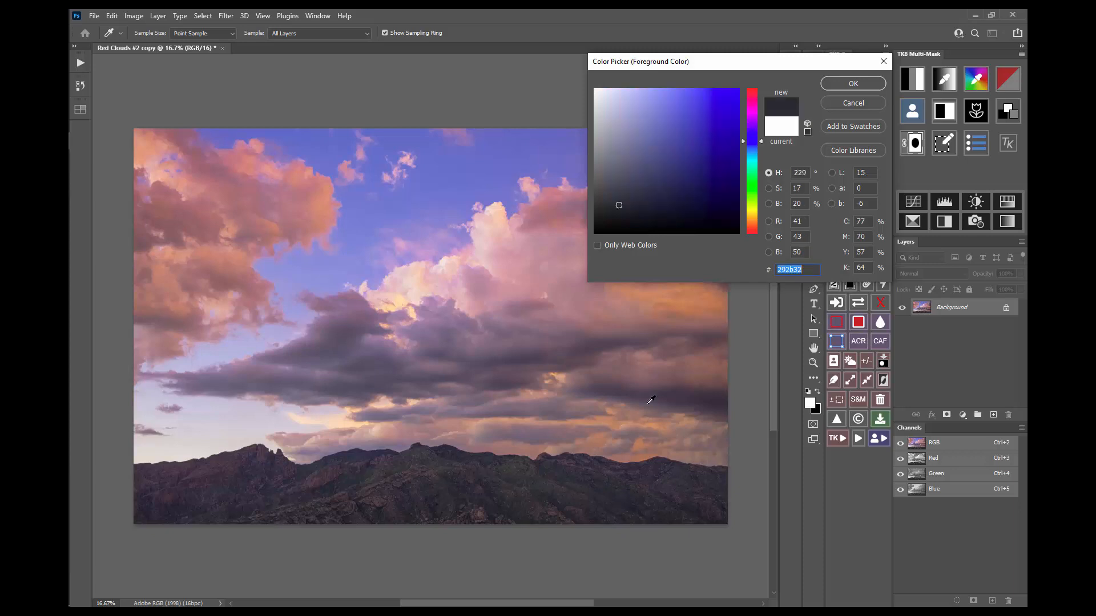
left_click(842, 84)
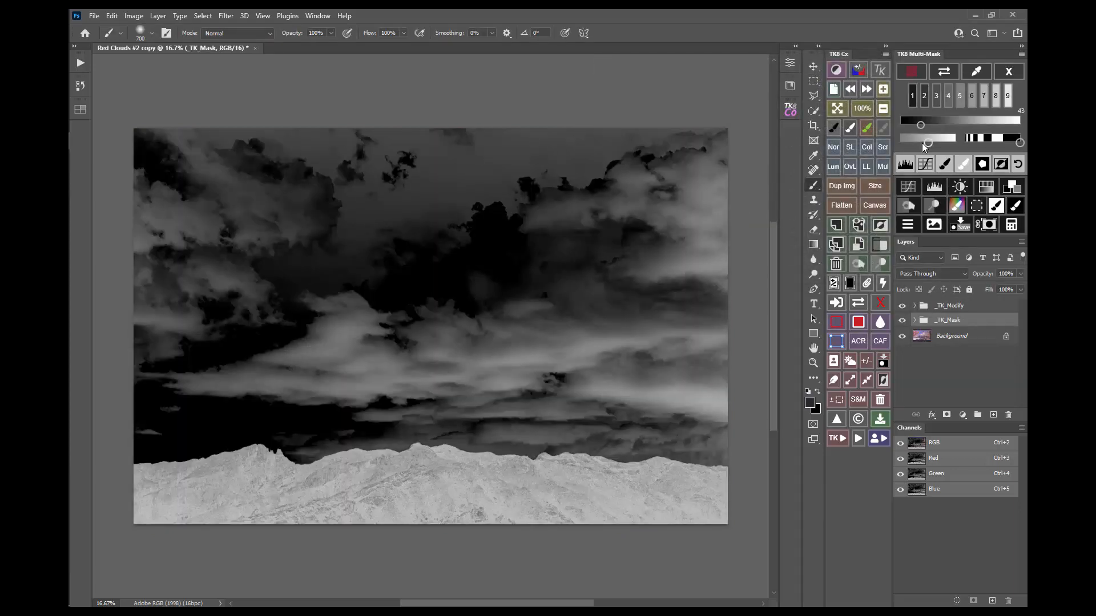
left_click_drag(941, 143, 982, 144)
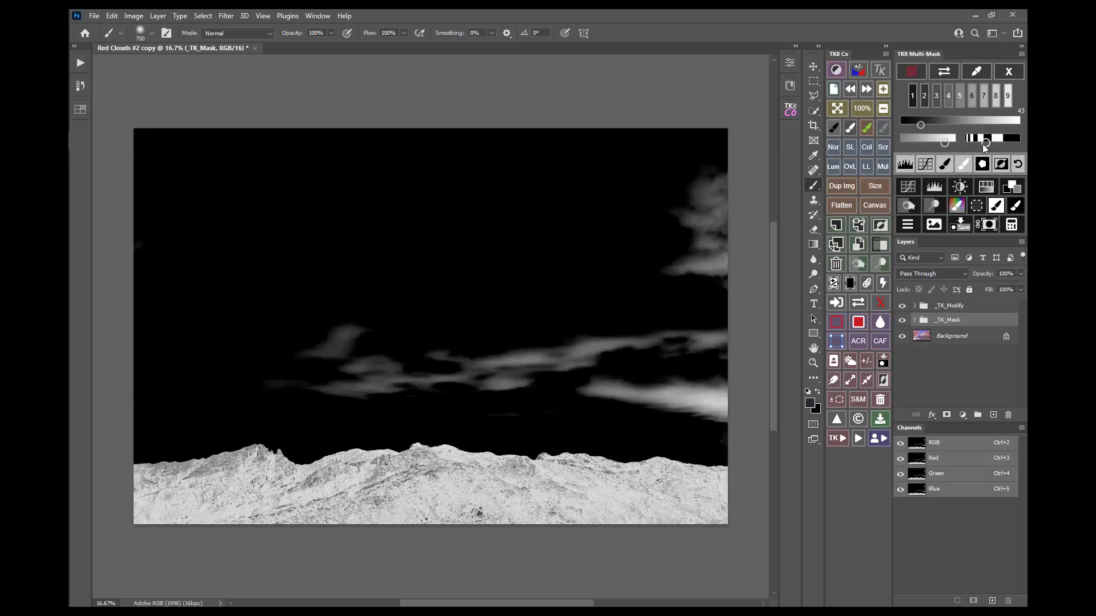
left_click(1007, 71)
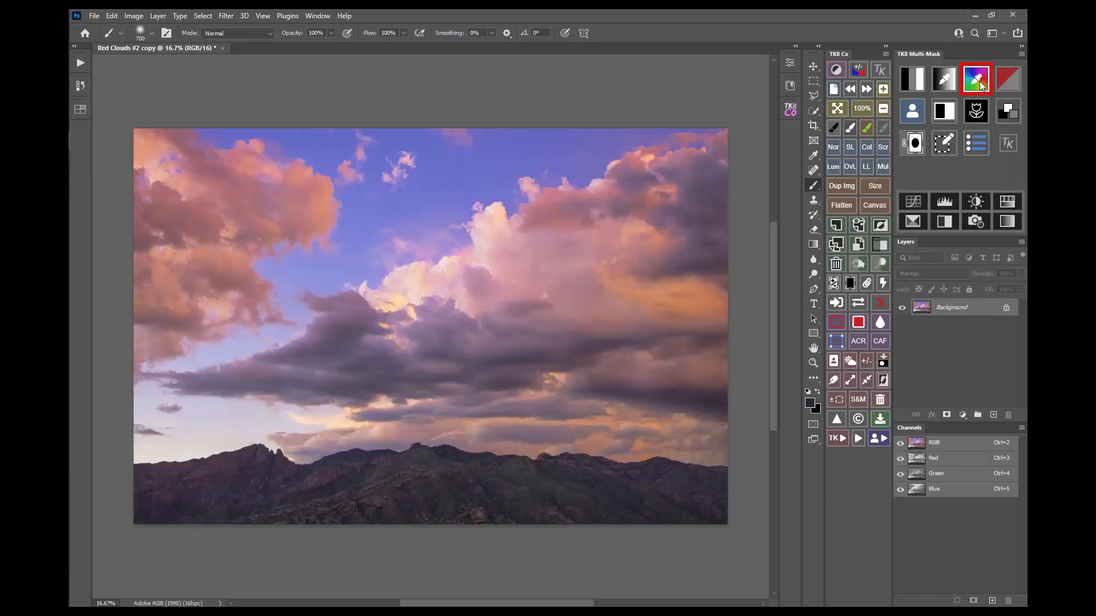
left_click(979, 83)
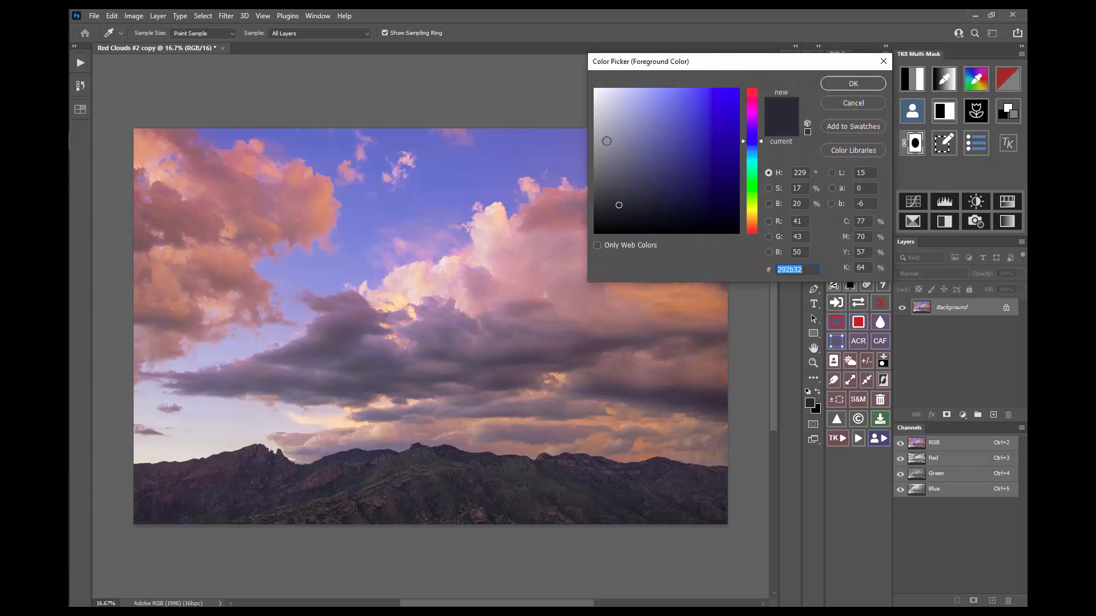
left_click(324, 210)
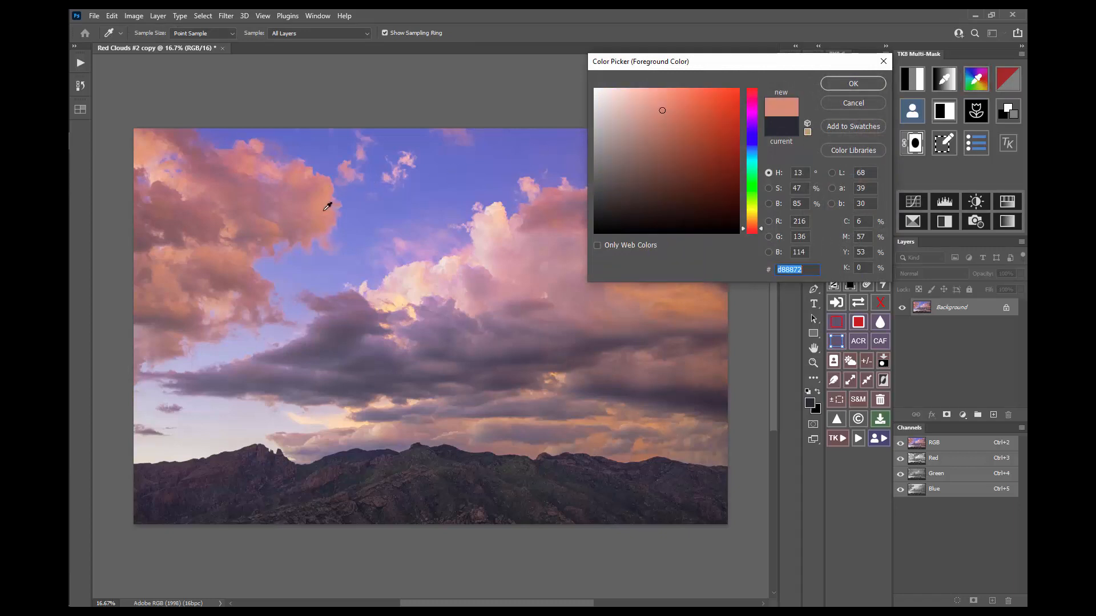
left_click(836, 83)
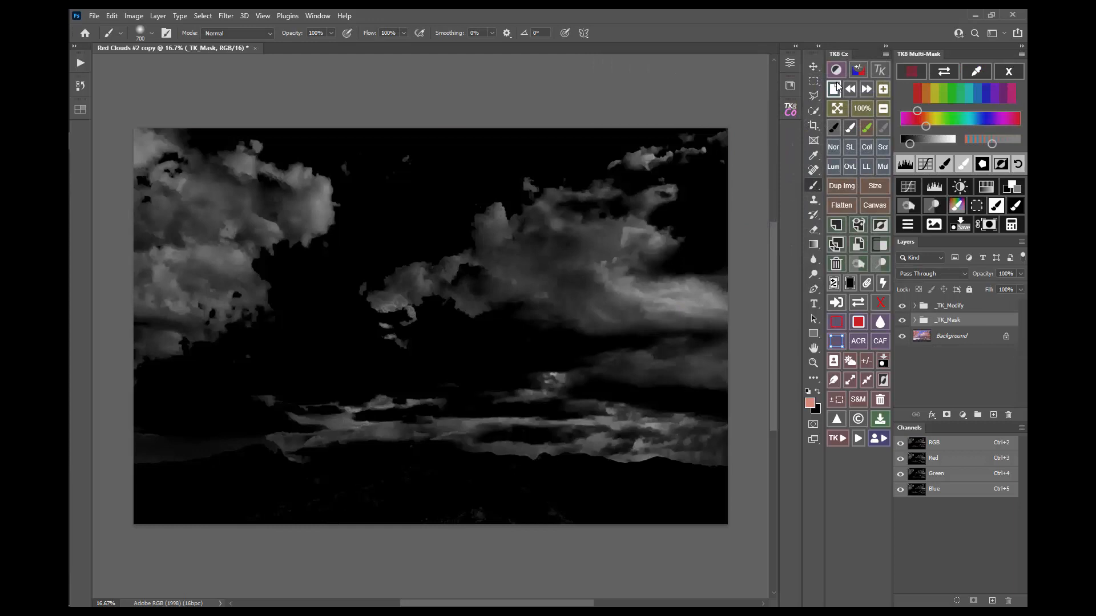
left_click_drag(910, 144, 921, 144)
left_click_drag(1012, 144, 1015, 145)
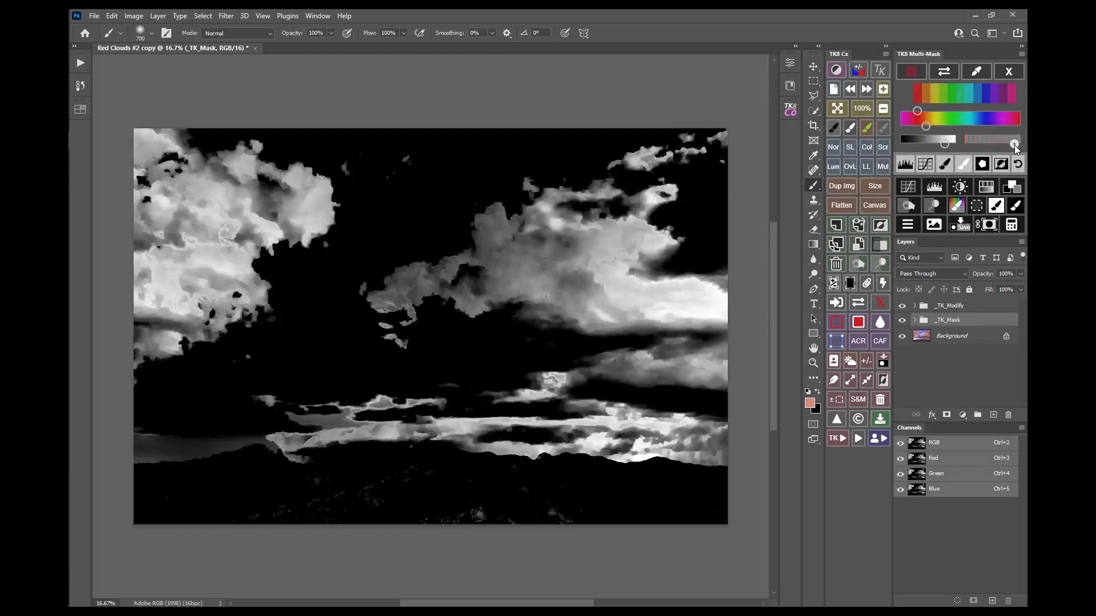
left_click(1009, 71)
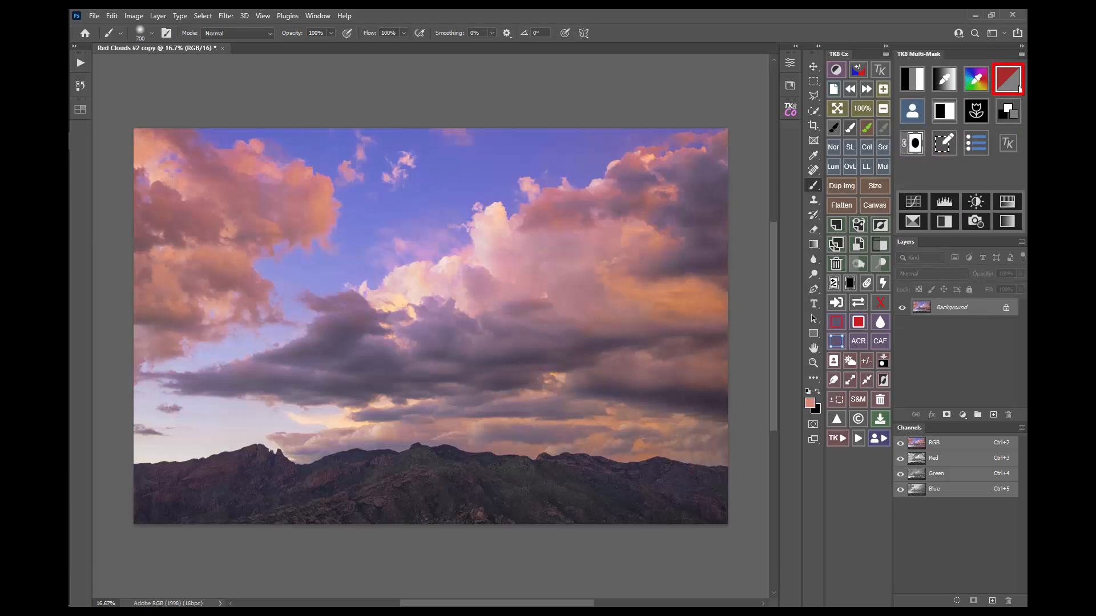
Step: Create a saturation mask of the landscape and lower its Levels white input to 155
left_click(1020, 88)
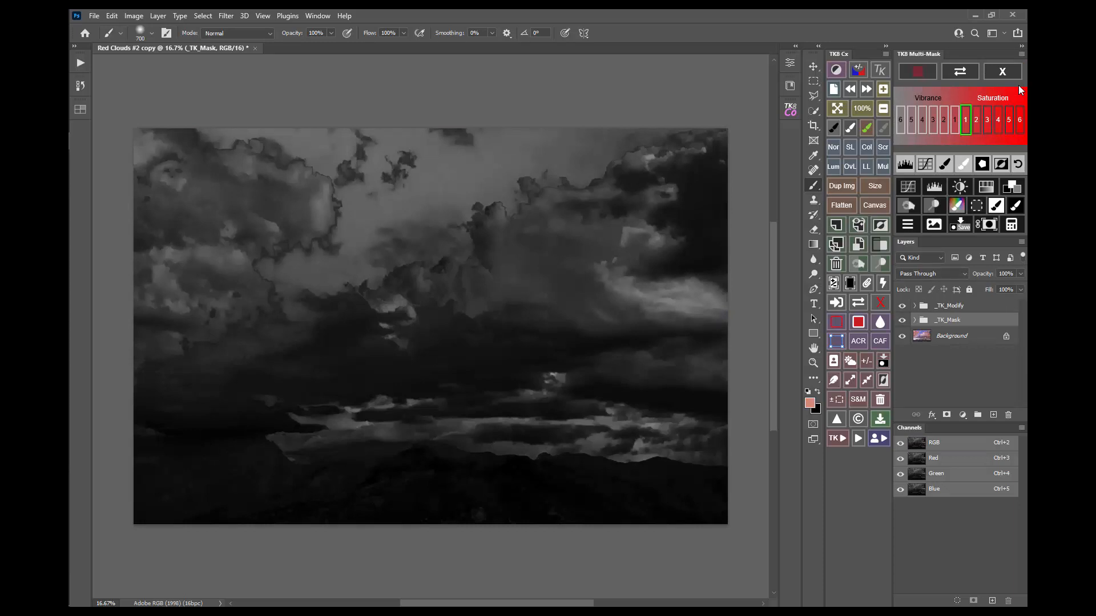
left_click(907, 166)
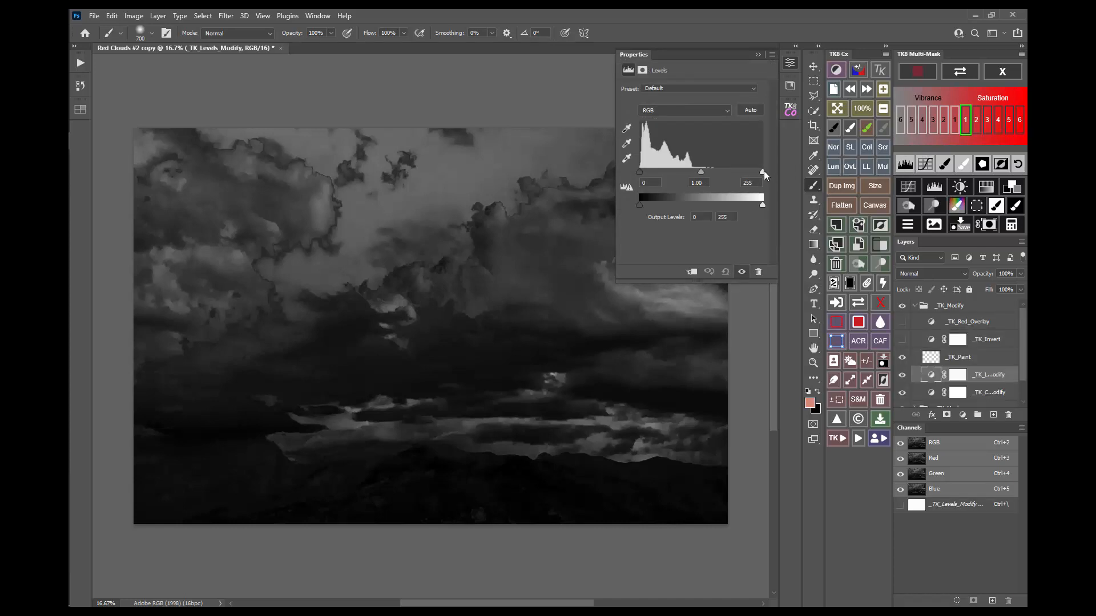
left_click_drag(763, 171, 711, 173)
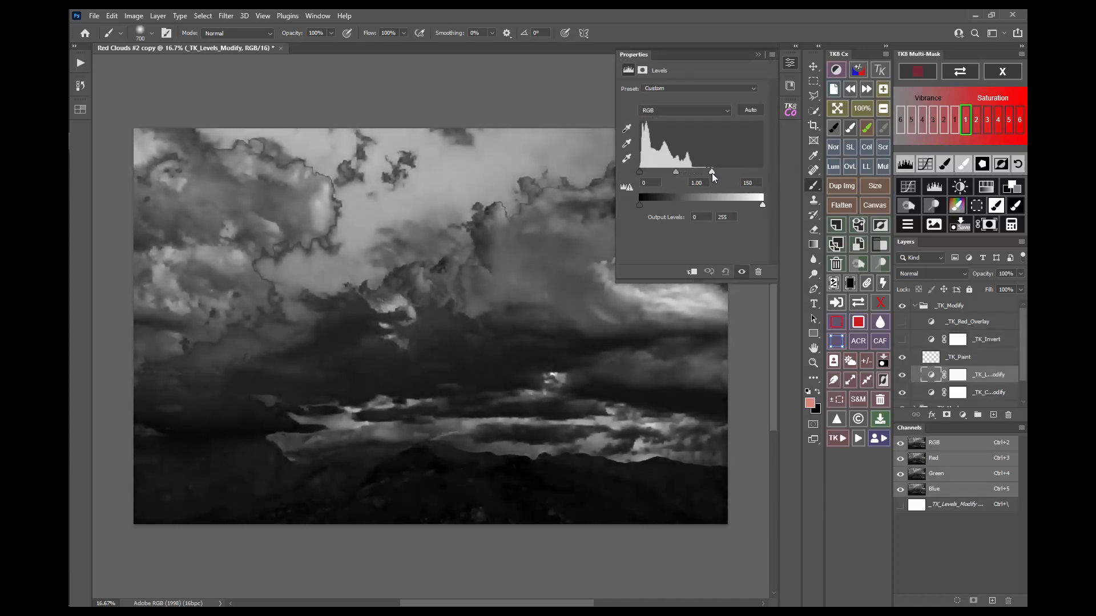
left_click(790, 63)
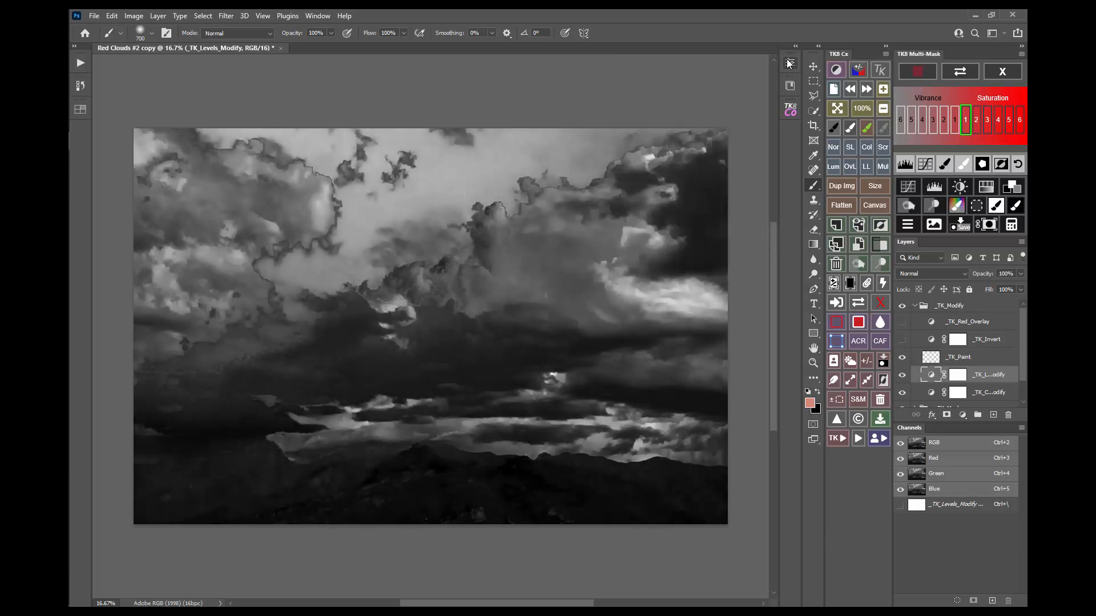
Step: Preview Vibrance masks 1 through 4, then remove all mask groups to restore colour
left_click(956, 125)
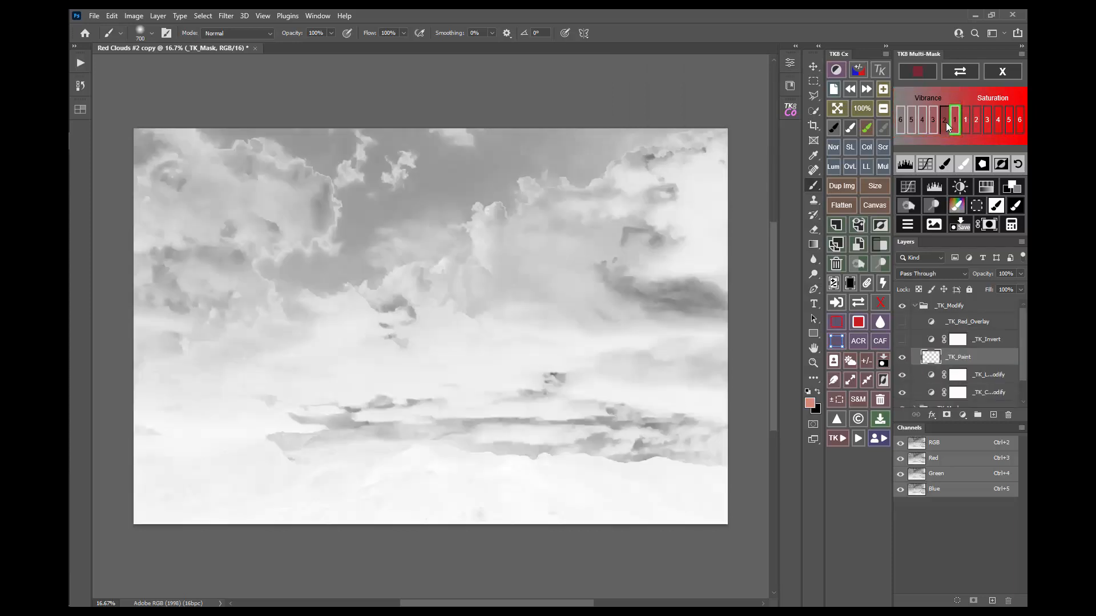
left_click(945, 123)
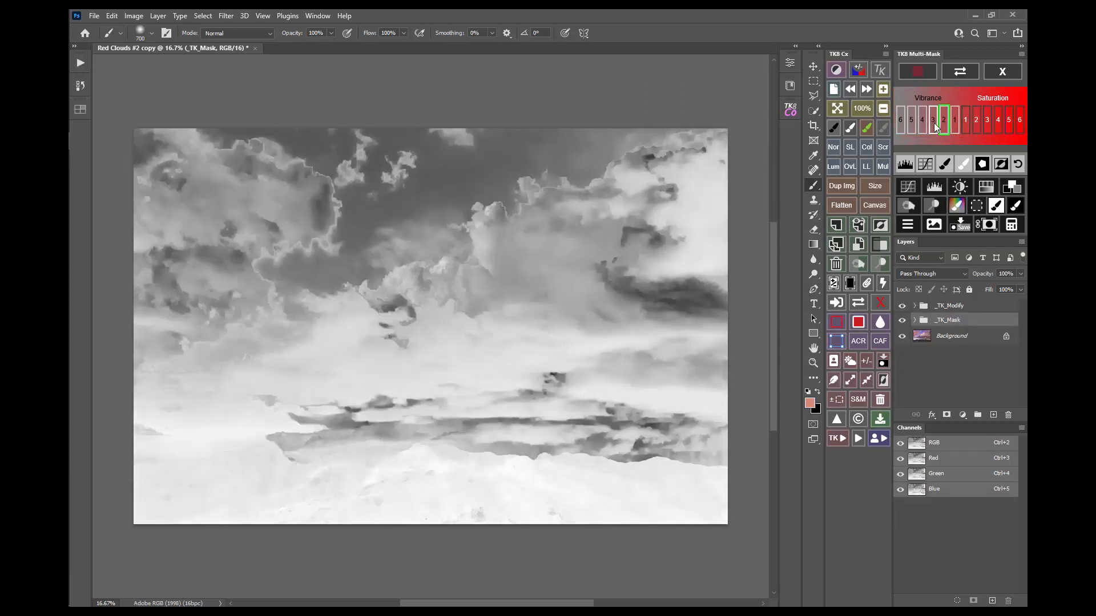
left_click(934, 123)
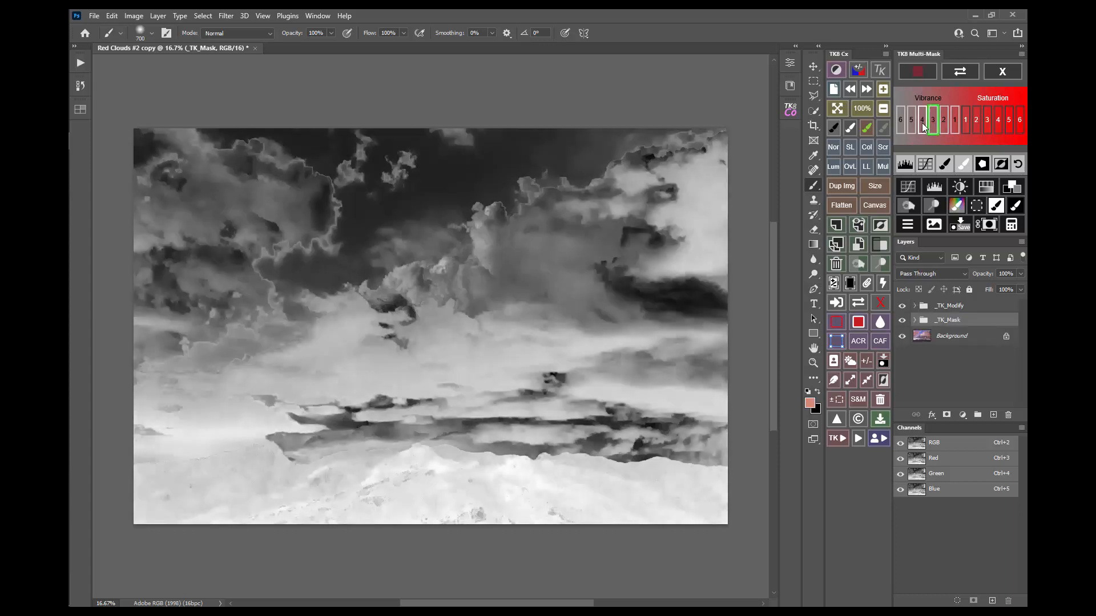
left_click(922, 122)
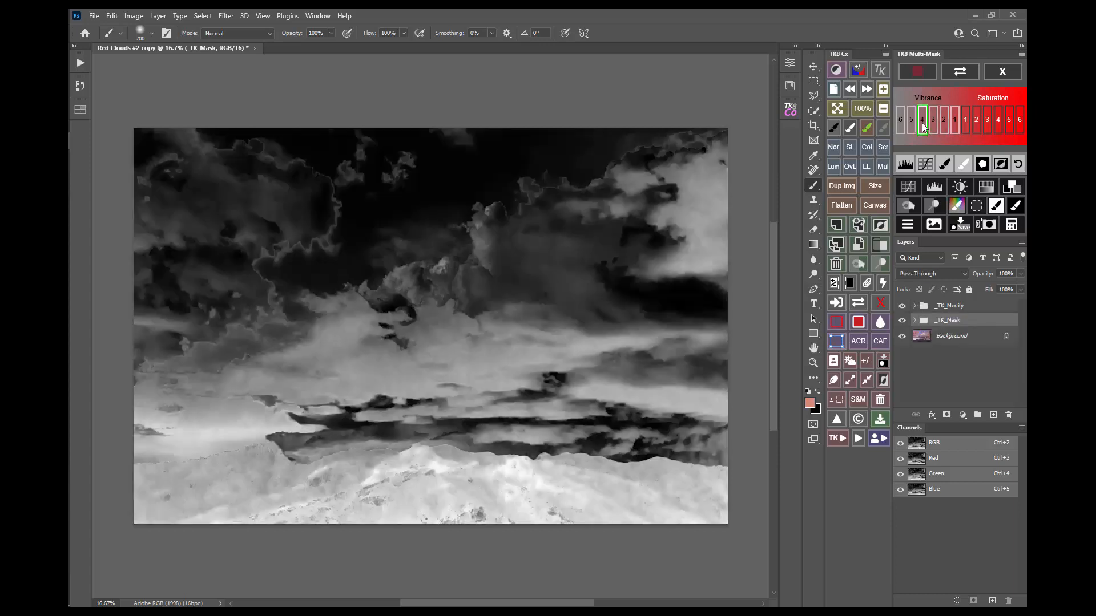
left_click(1002, 71)
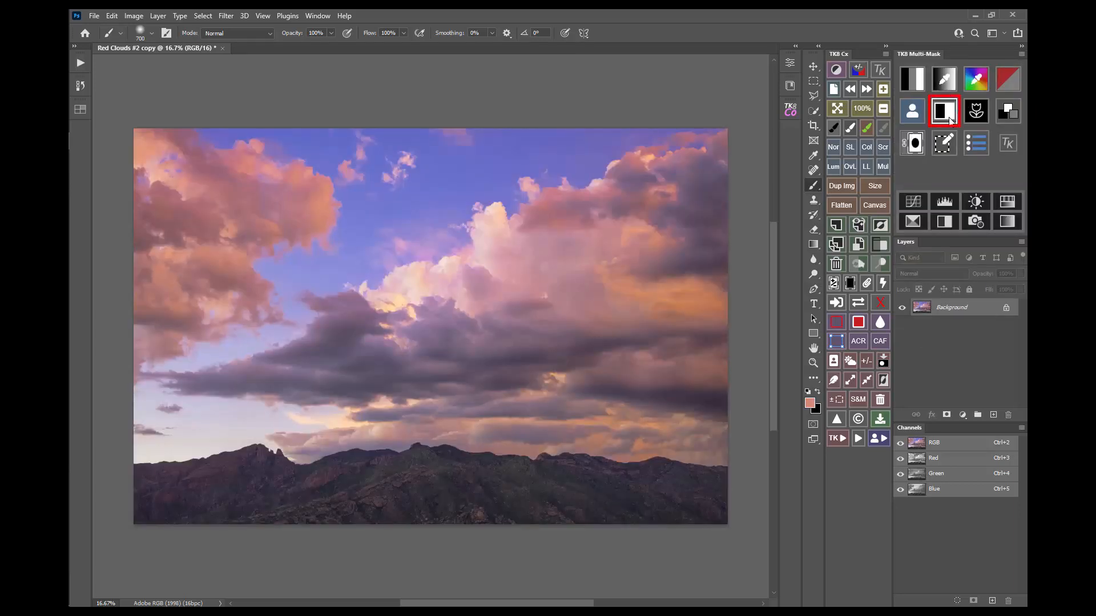
left_click(944, 112)
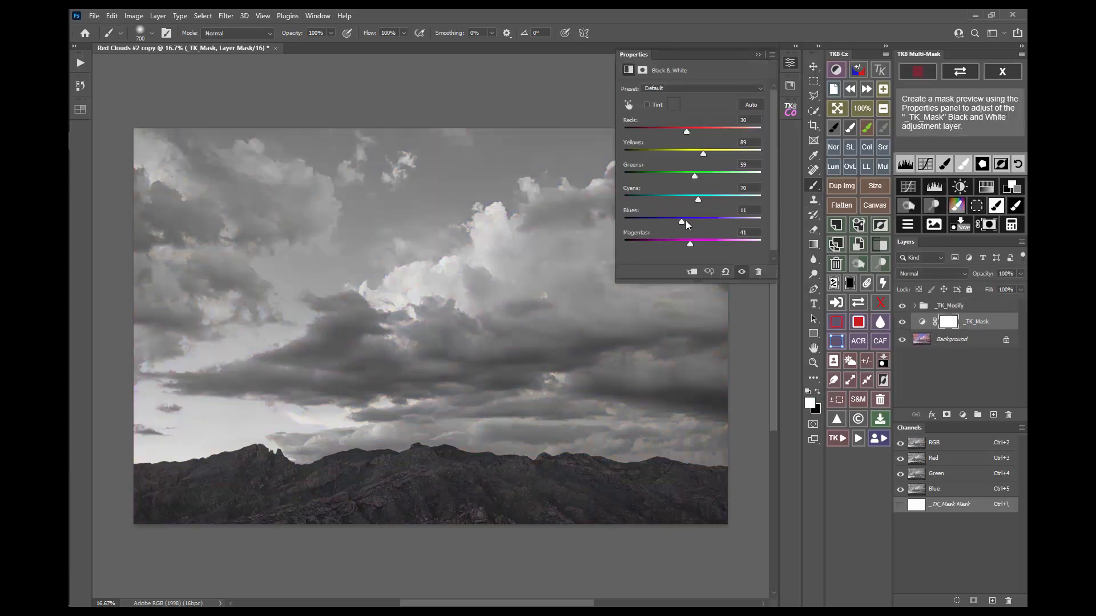
left_click_drag(683, 222, 743, 201)
left_click_drag(703, 154, 629, 133)
left_click(793, 62)
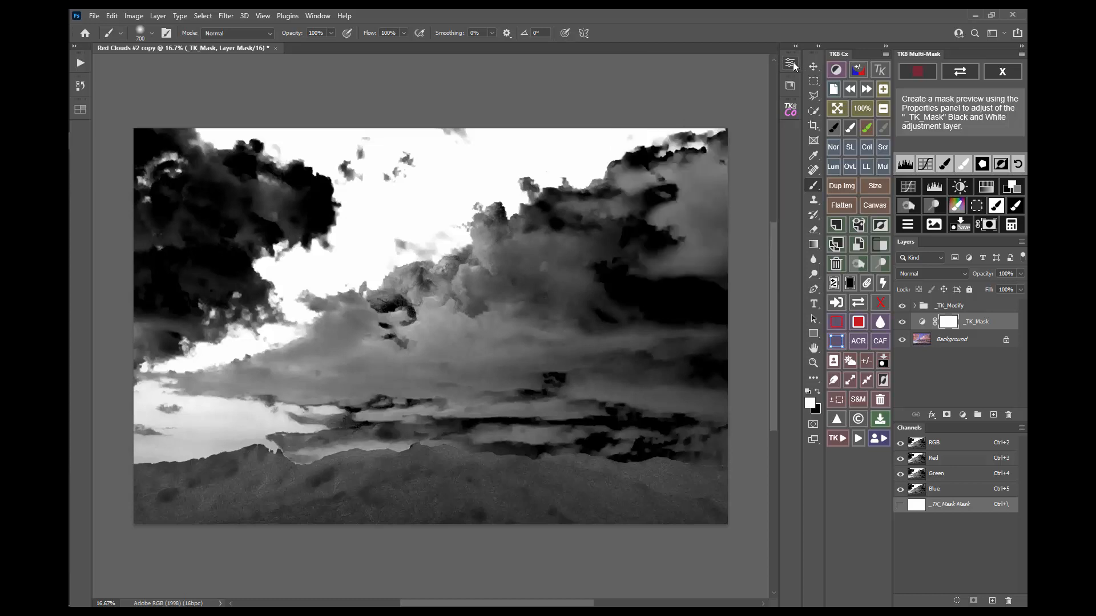
left_click(1005, 72)
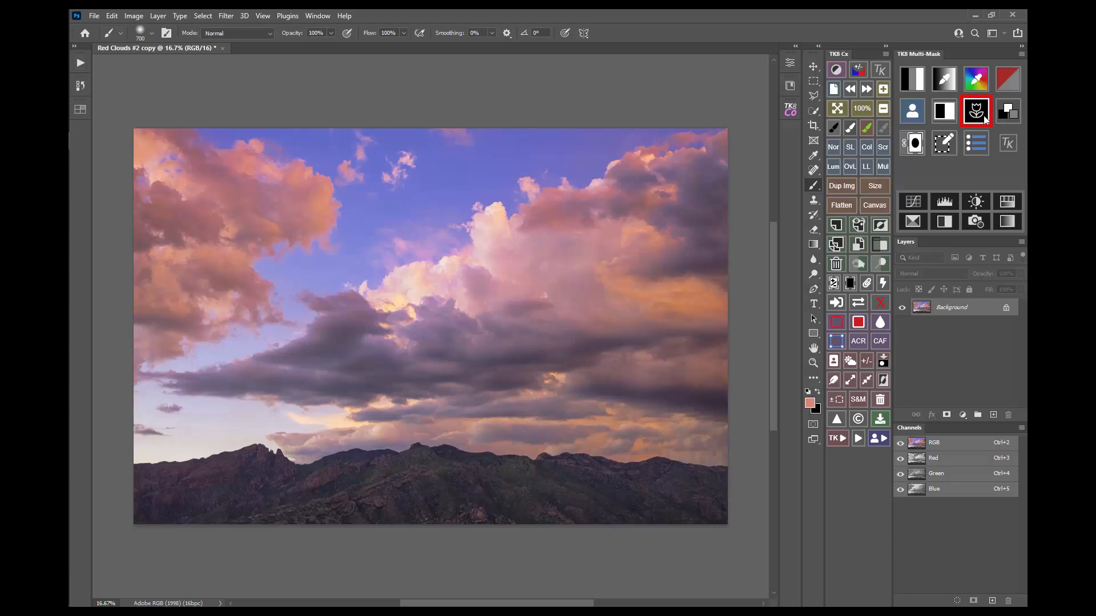
Step: Try an edge mask, discard it, then create a luminosity mask of the Red Clouds photo
left_click(983, 117)
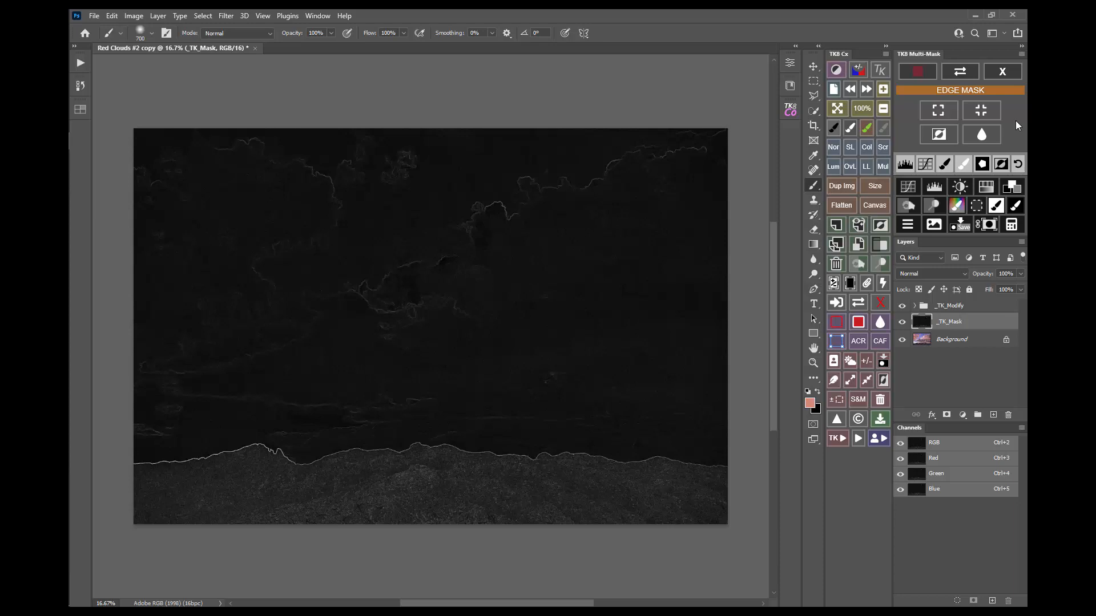
left_click(1002, 77)
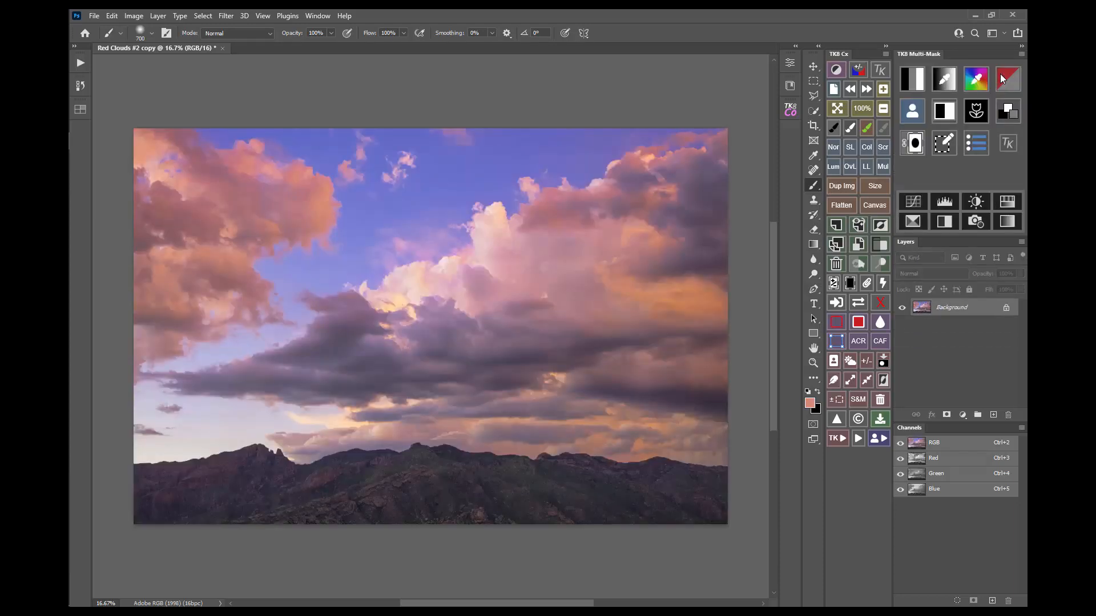
left_click(912, 81)
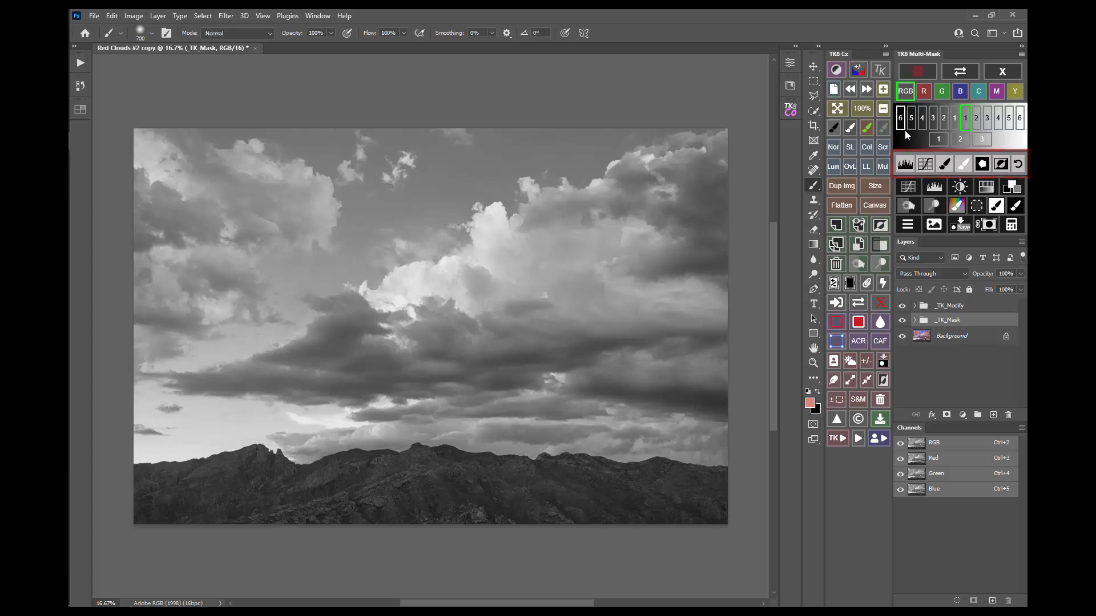
Step: Set the luminosity mask's Levels midtones to about 0.71 and raise a Curves point from 141 to 169
left_click(906, 165)
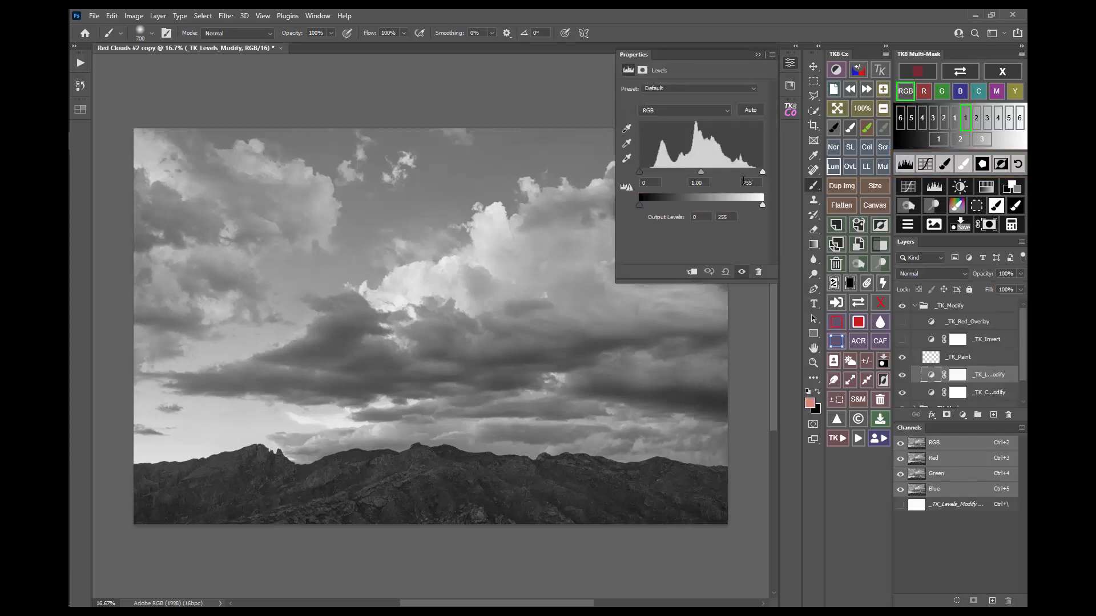
left_click_drag(701, 171, 714, 171)
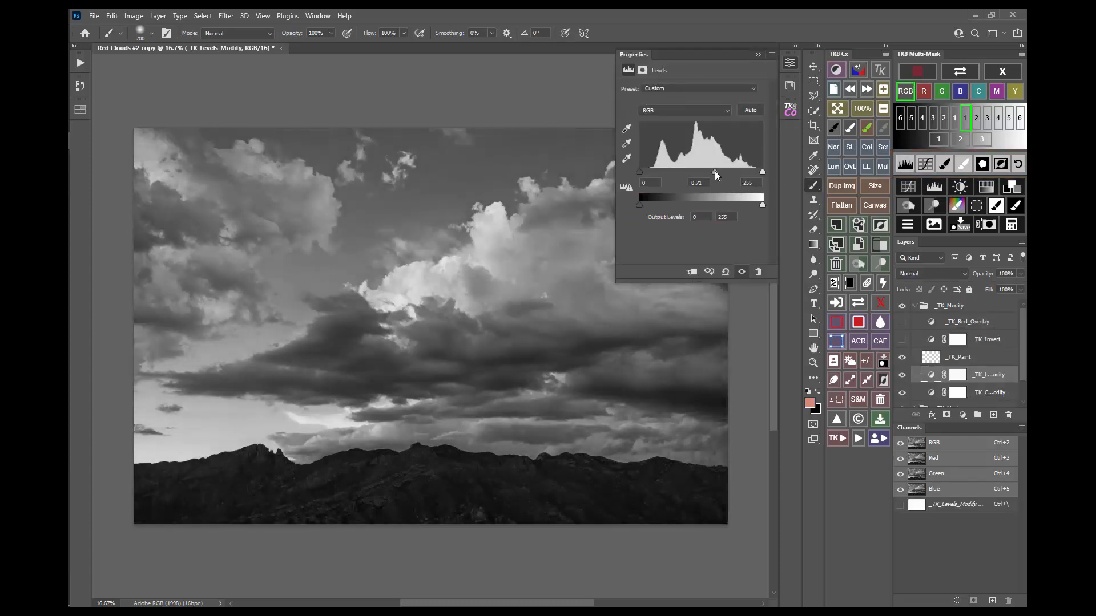
left_click(925, 165)
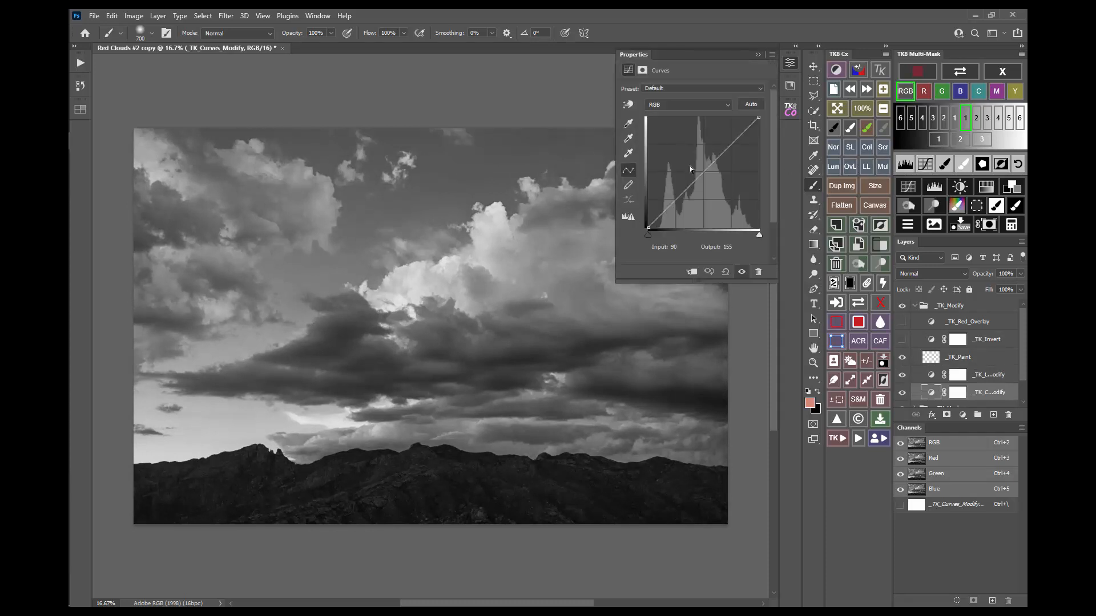
left_click_drag(690, 170, 710, 154)
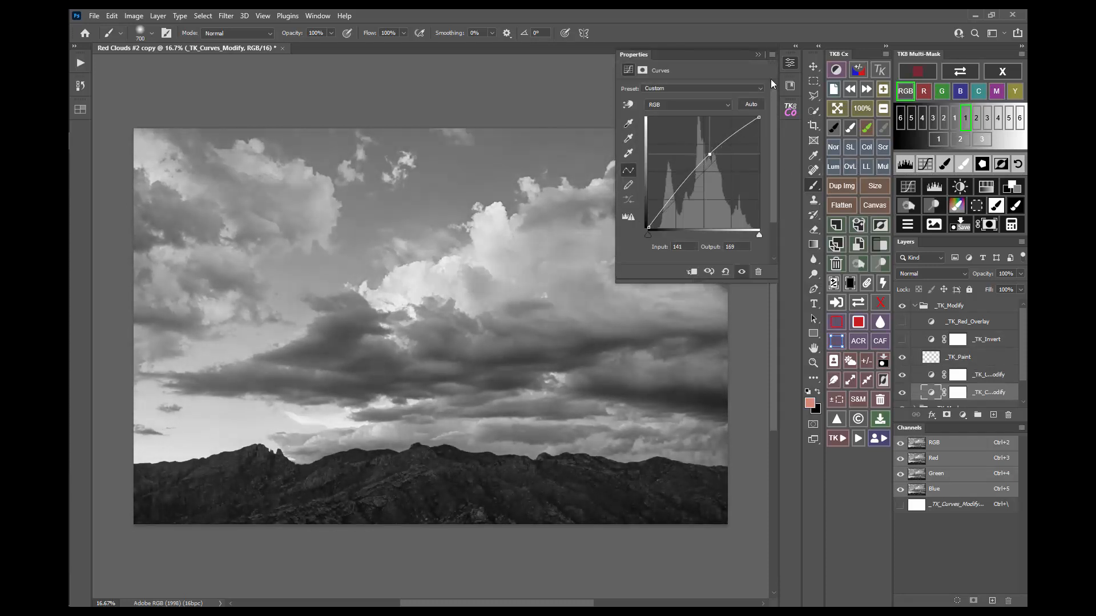
left_click(790, 63)
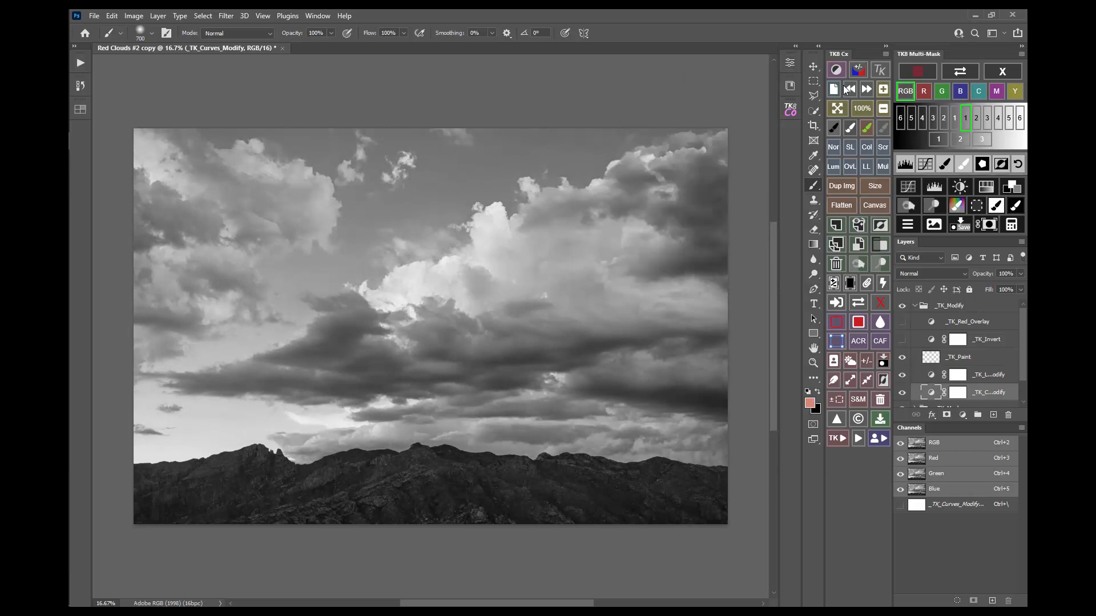
Step: Paint black over the left clouds and a white S over the right clouds, then select an inset rectangle
left_click(943, 168)
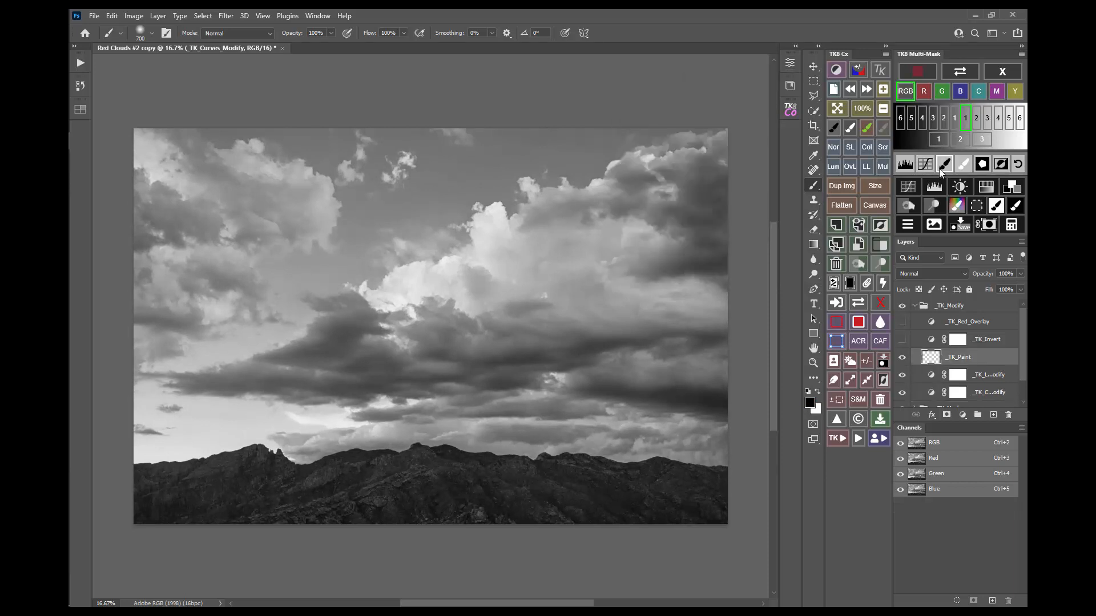
mouse_move(362, 195)
left_mouse_down()
mouse_move(311, 229)
mouse_move(320, 270)
mouse_move(266, 309)
mouse_move(322, 360)
mouse_move(298, 406)
left_mouse_up()
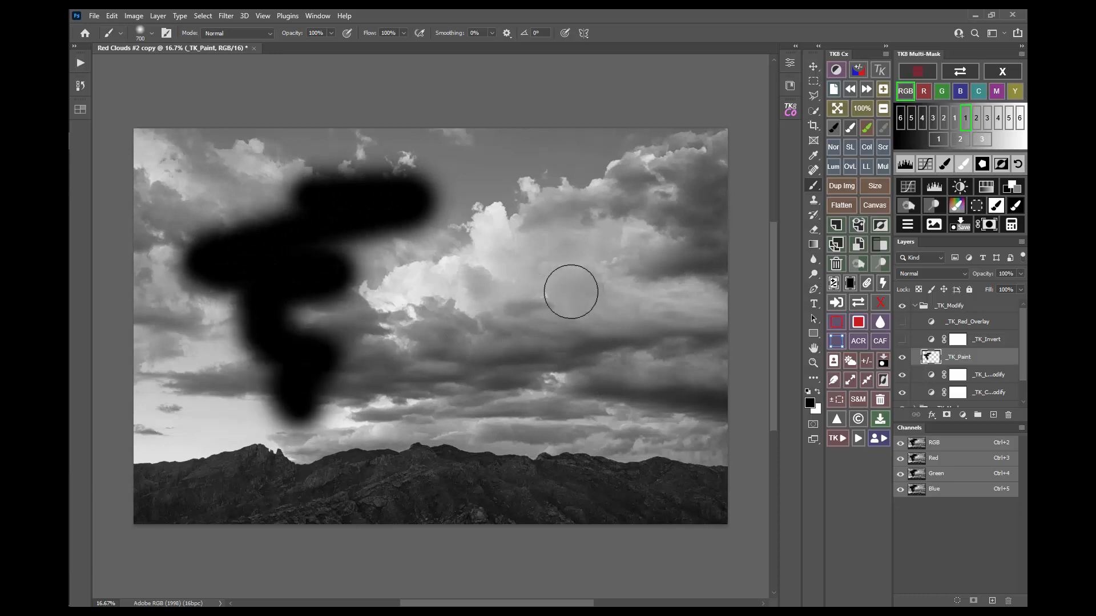
left_click(964, 164)
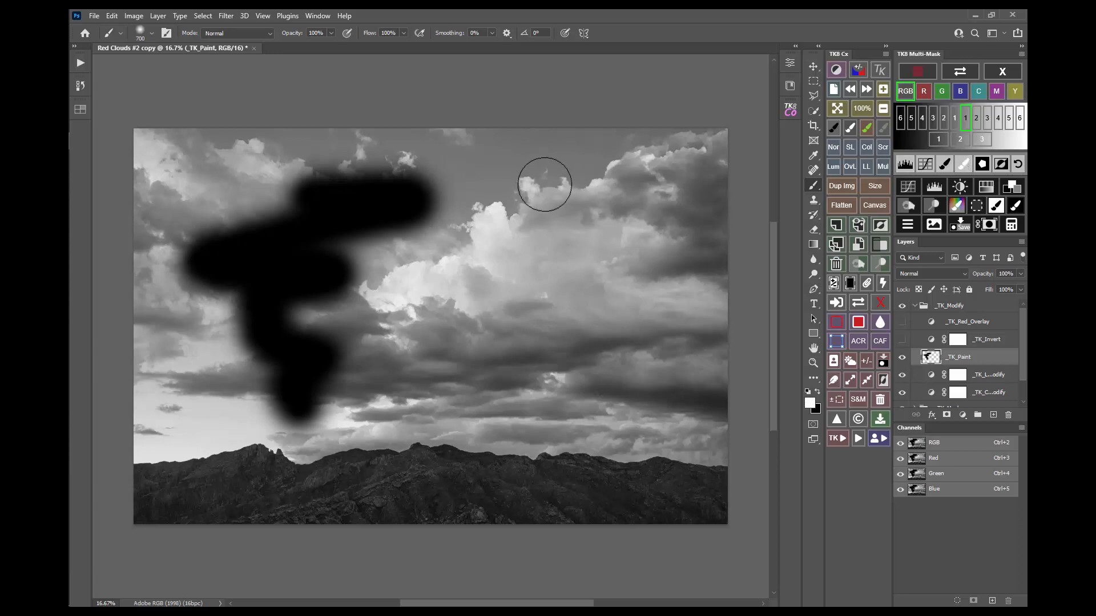
mouse_move(543, 181)
left_mouse_down()
mouse_move(643, 204)
mouse_move(464, 296)
mouse_move(560, 331)
mouse_move(593, 382)
mouse_move(567, 443)
mouse_move(600, 460)
left_mouse_up()
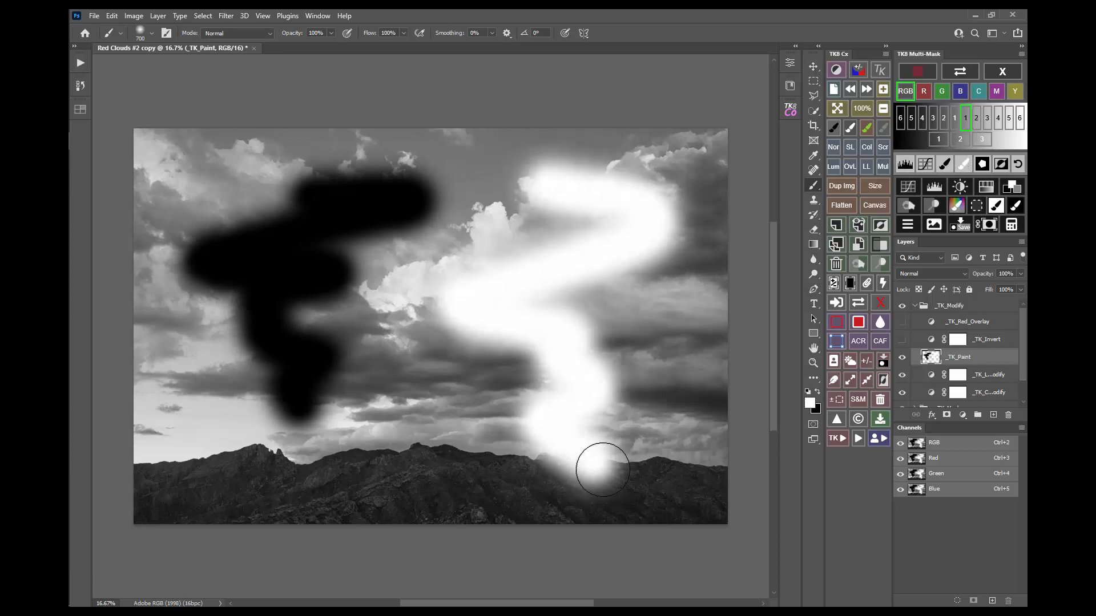
left_click(814, 81)
left_click_drag(164, 149, 674, 490)
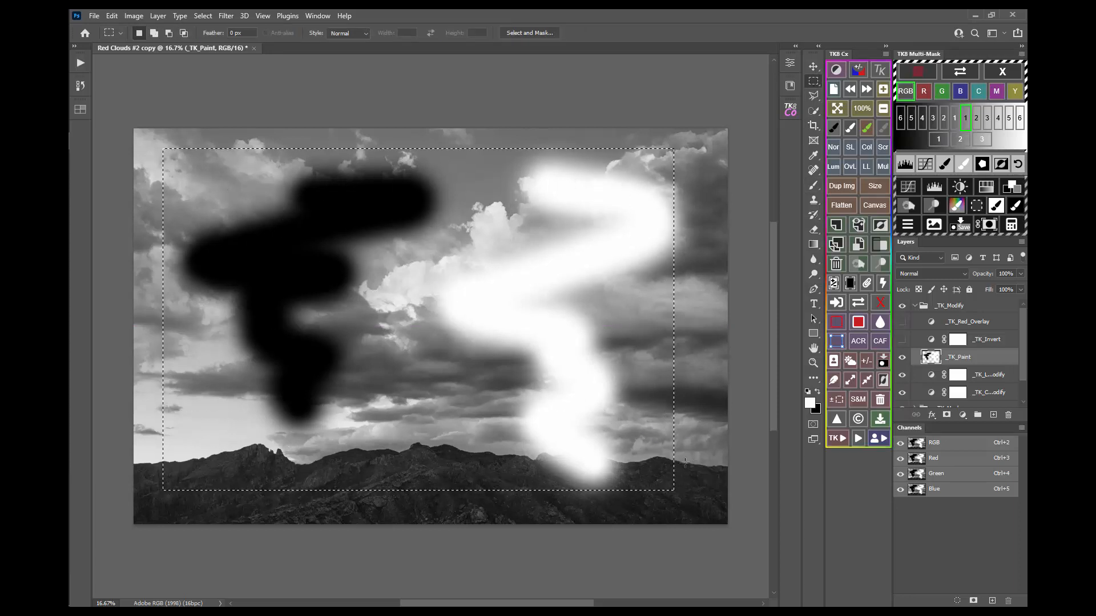
Step: Feather the inset selection by 102 px, invert the mask, then reset it to unmodified
left_click(982, 164)
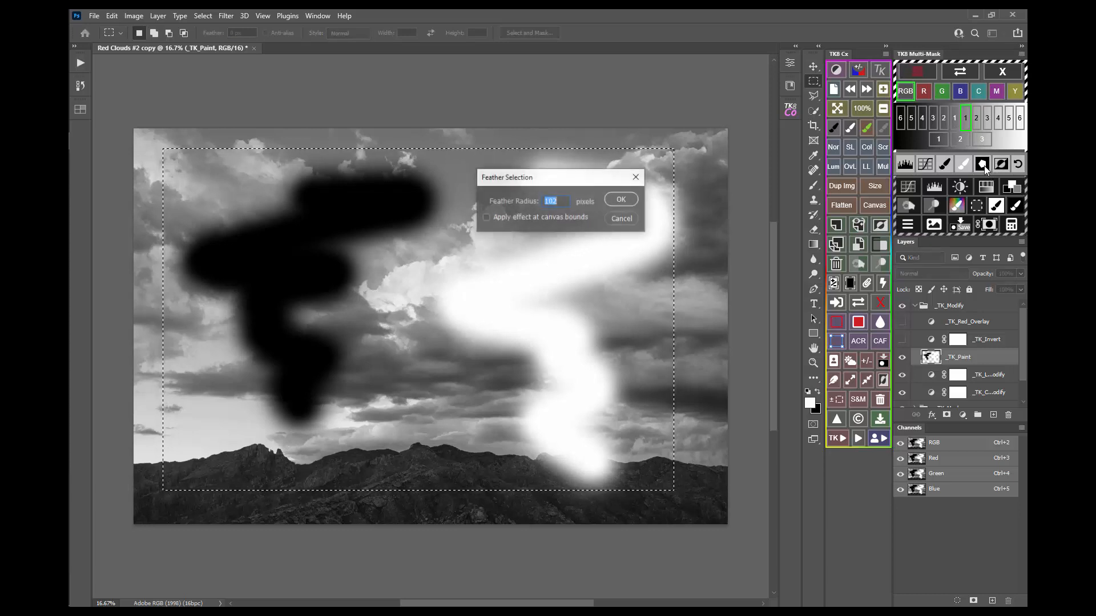
left_click(622, 200)
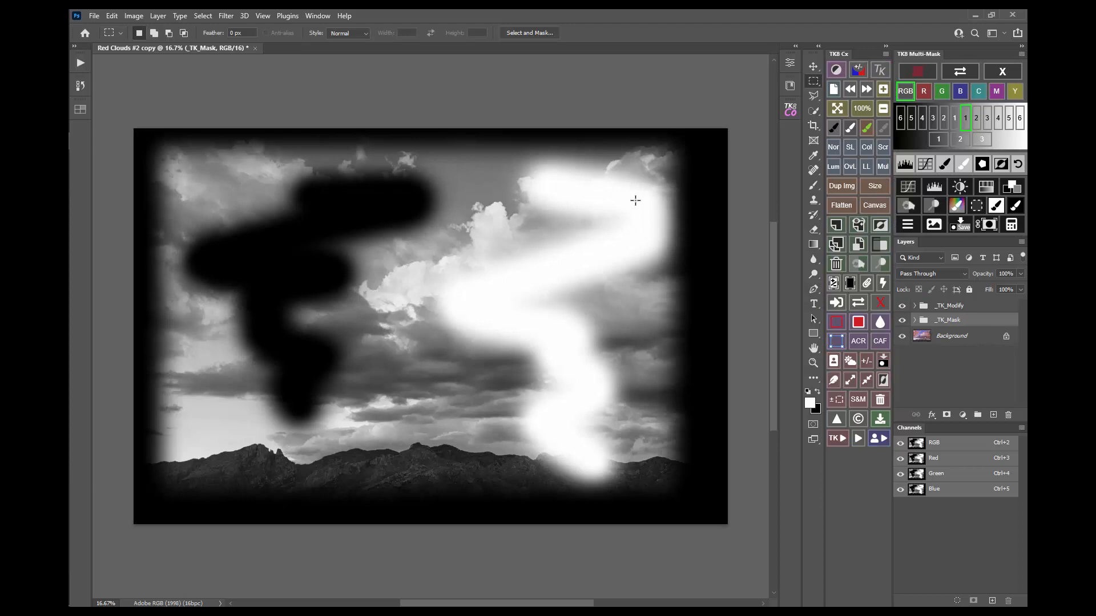
left_click(1000, 165)
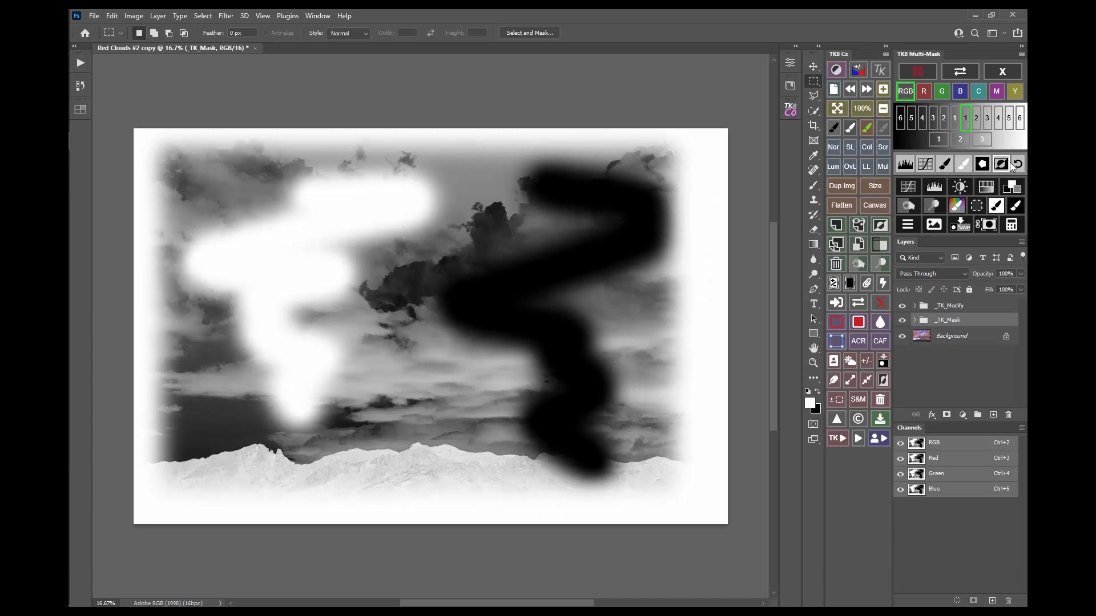
left_click(1017, 166)
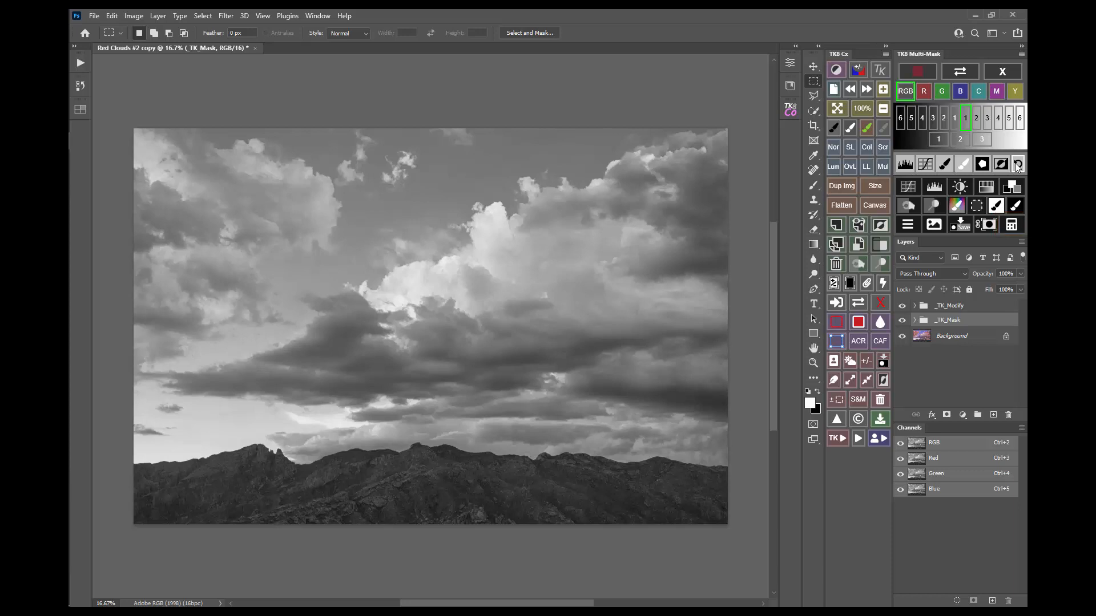
Step: Delete the _TK_Mask group with the TK8 Multi-Mask X button, returning the photo to colour
left_click(1017, 164)
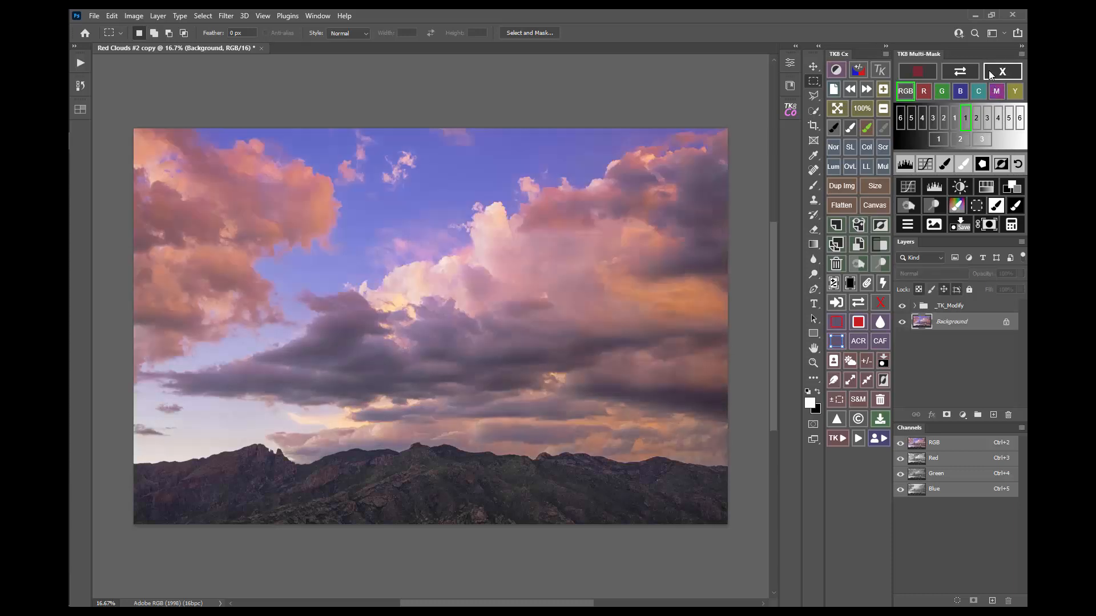